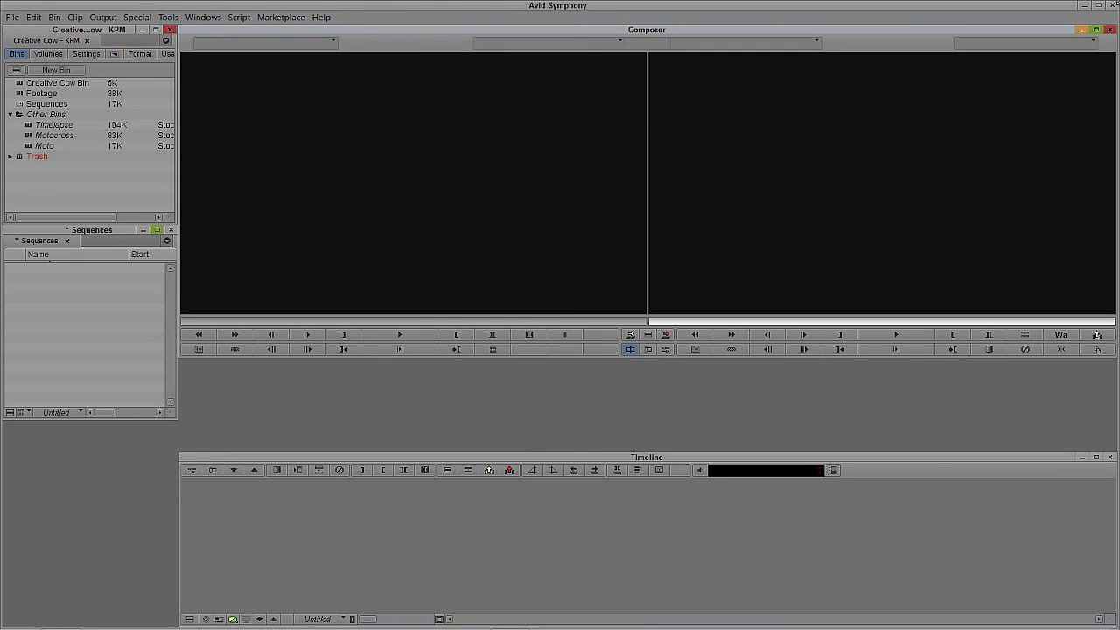
Import not useable.mov and not useable2.mov from the Desktop into the Sequences bin
right_click(60, 308)
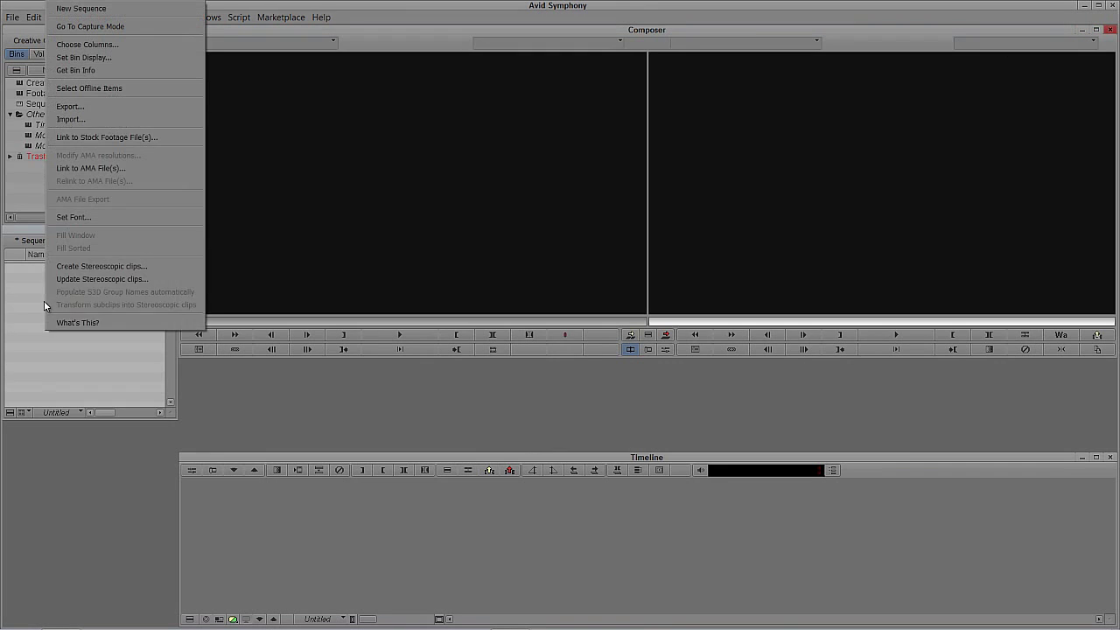
click(112, 120)
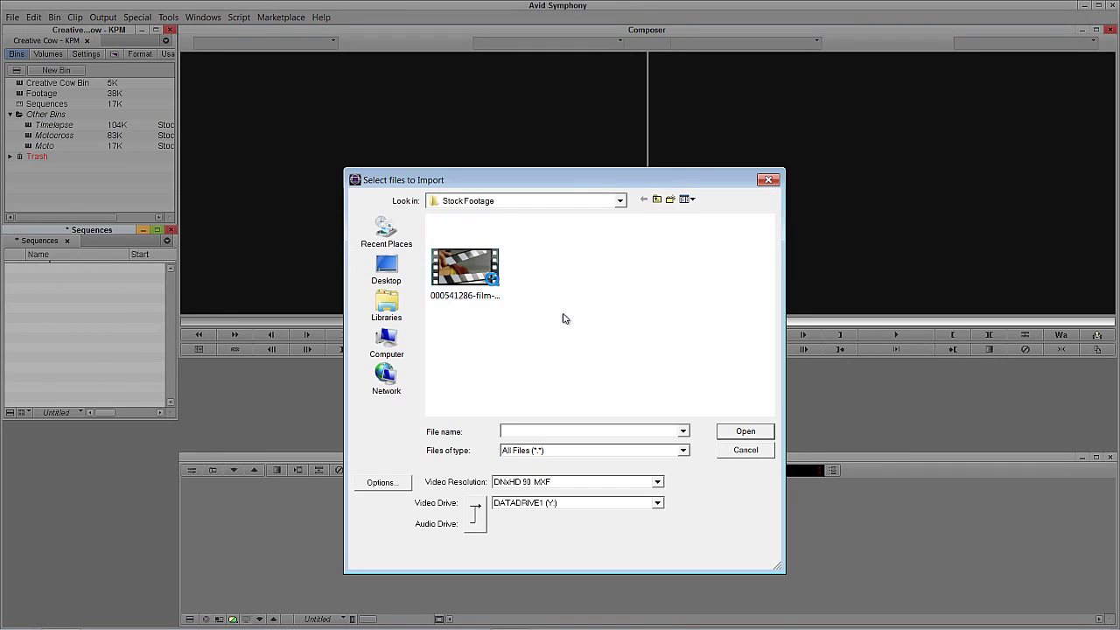
click(386, 262)
click(644, 320)
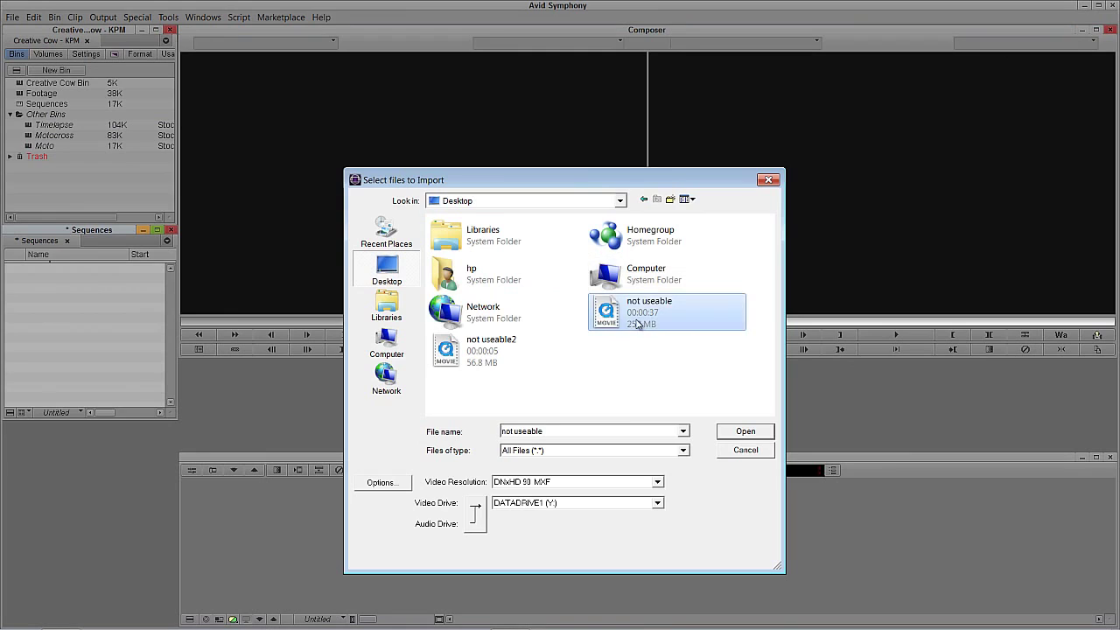
ctrl+click(497, 361)
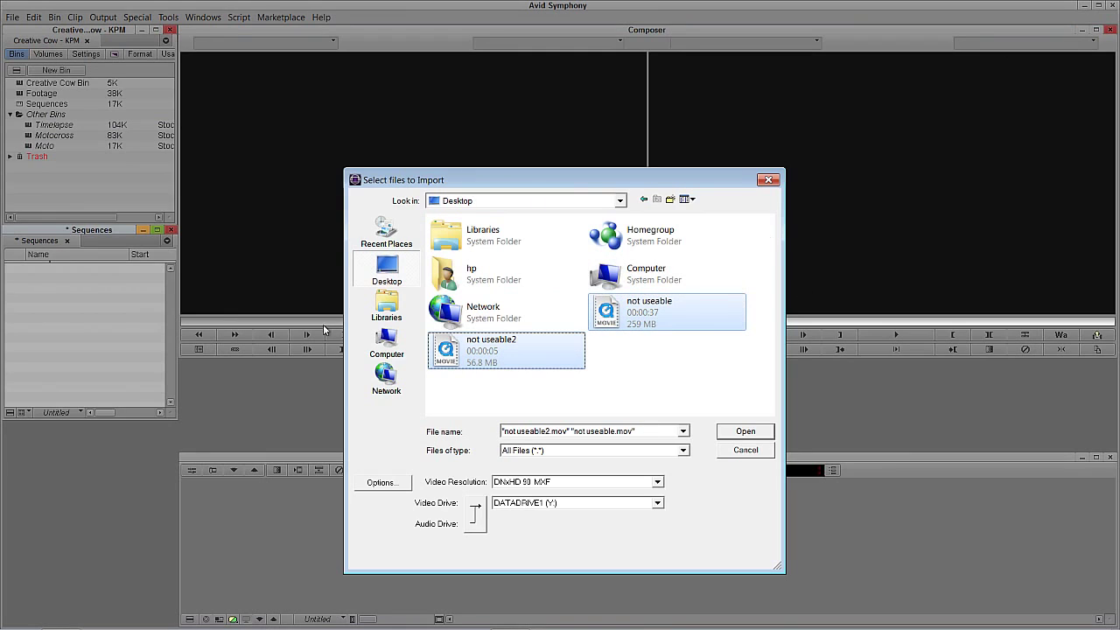
click(742, 432)
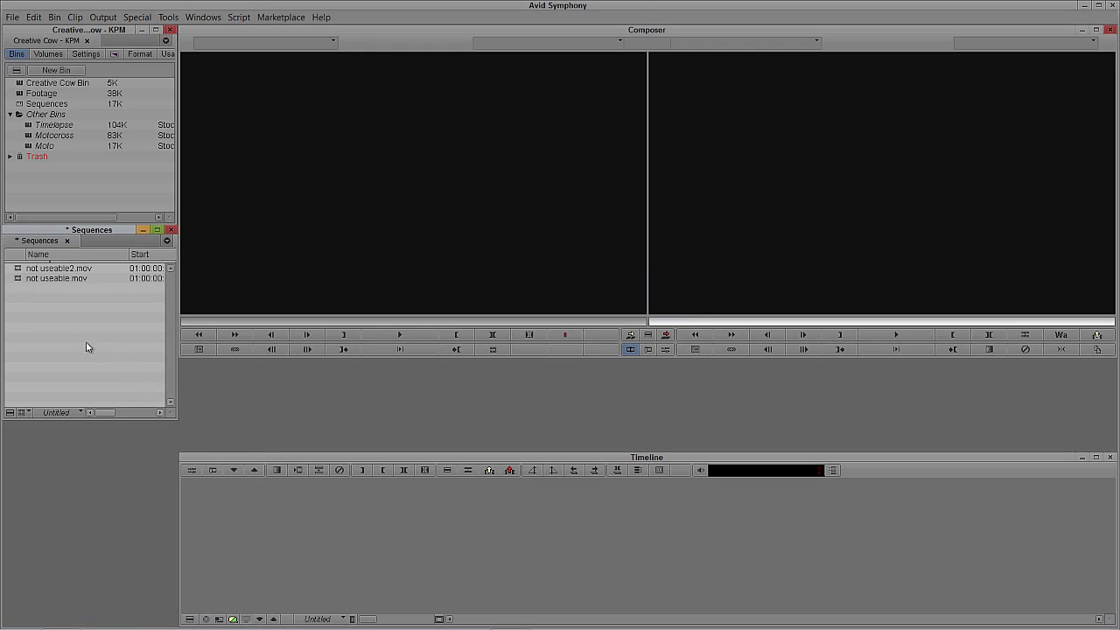
Load not useable.mov in the source monitor, mark the whole clip, and overwrite it into a new sequence
double_click(17, 279)
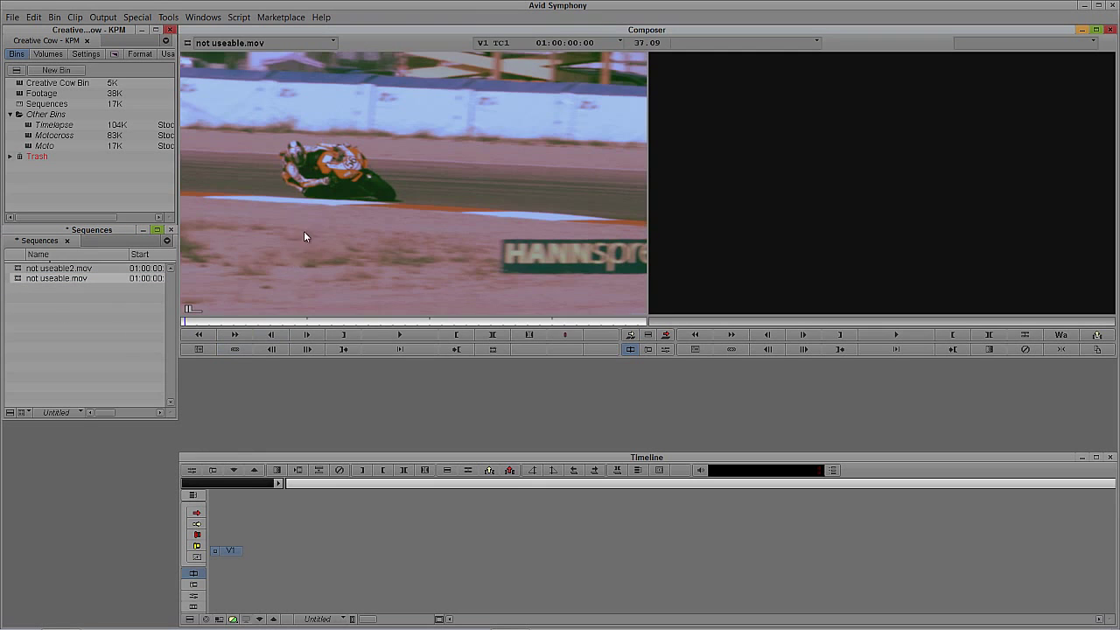
drag(238, 329, 355, 207)
key(t)
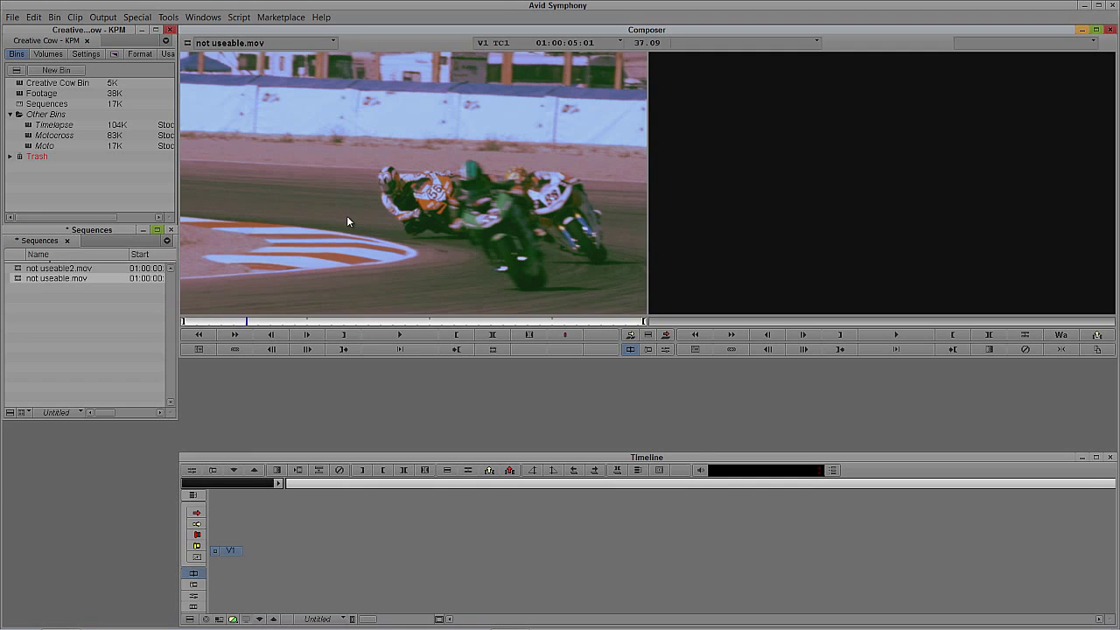
key(b)
Delete the empty audio tracks A1 and A2 from the sequence
drag(587, 538, 364, 538)
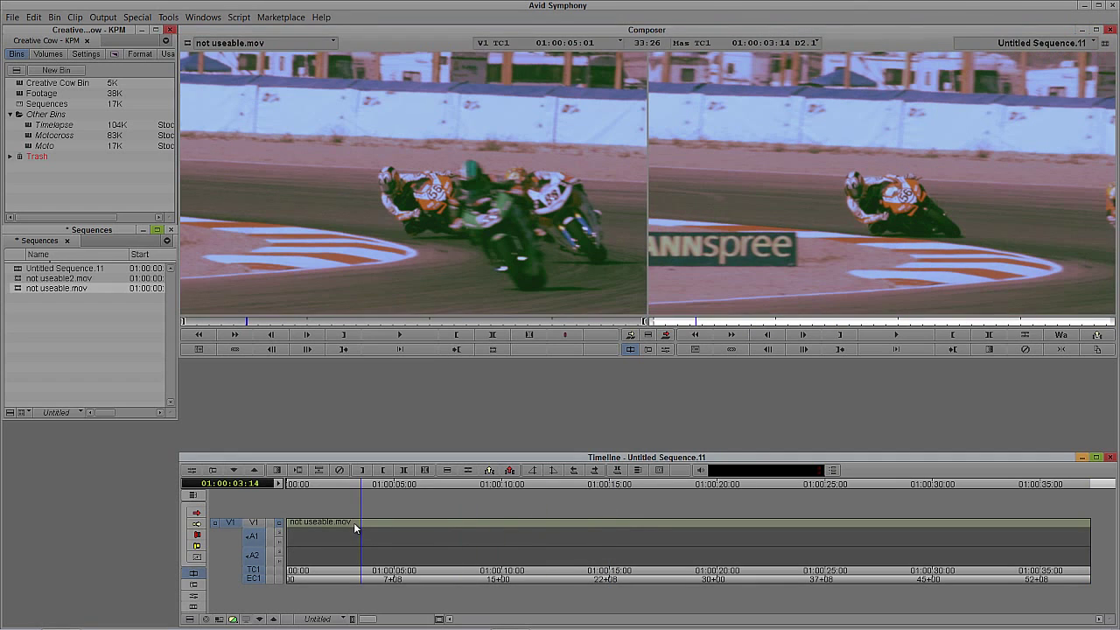
key(Delete)
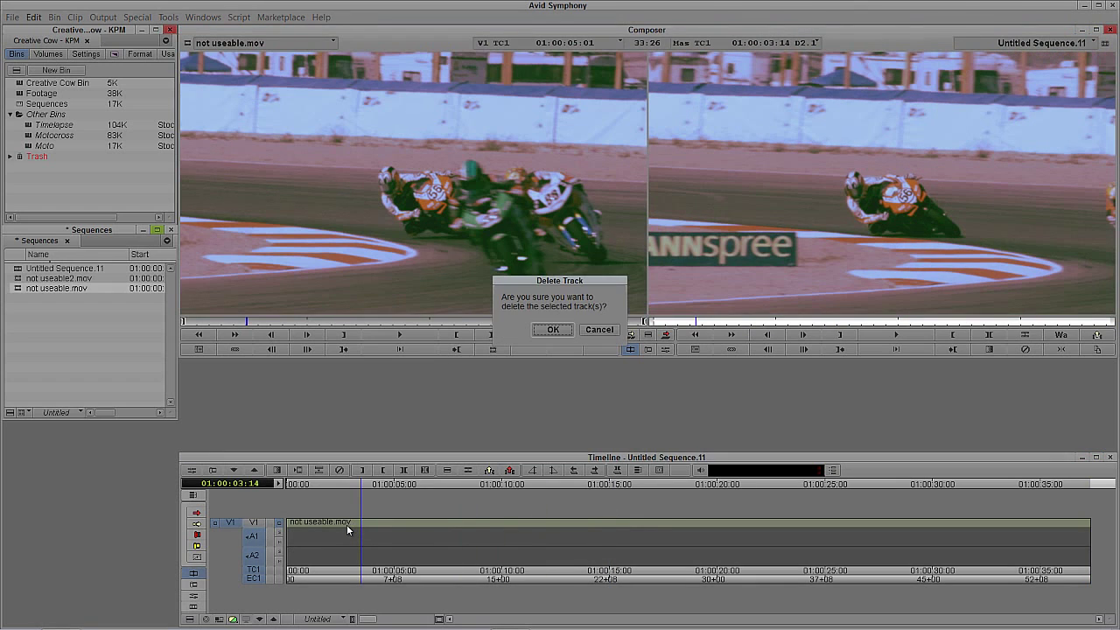
click(553, 330)
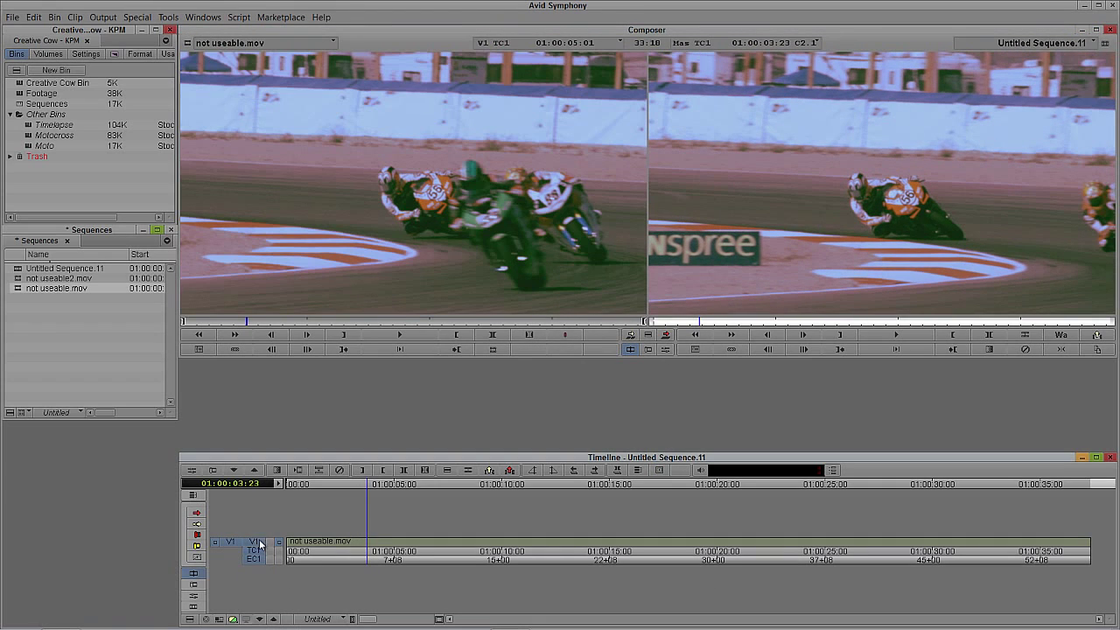
key(ctrl+8)
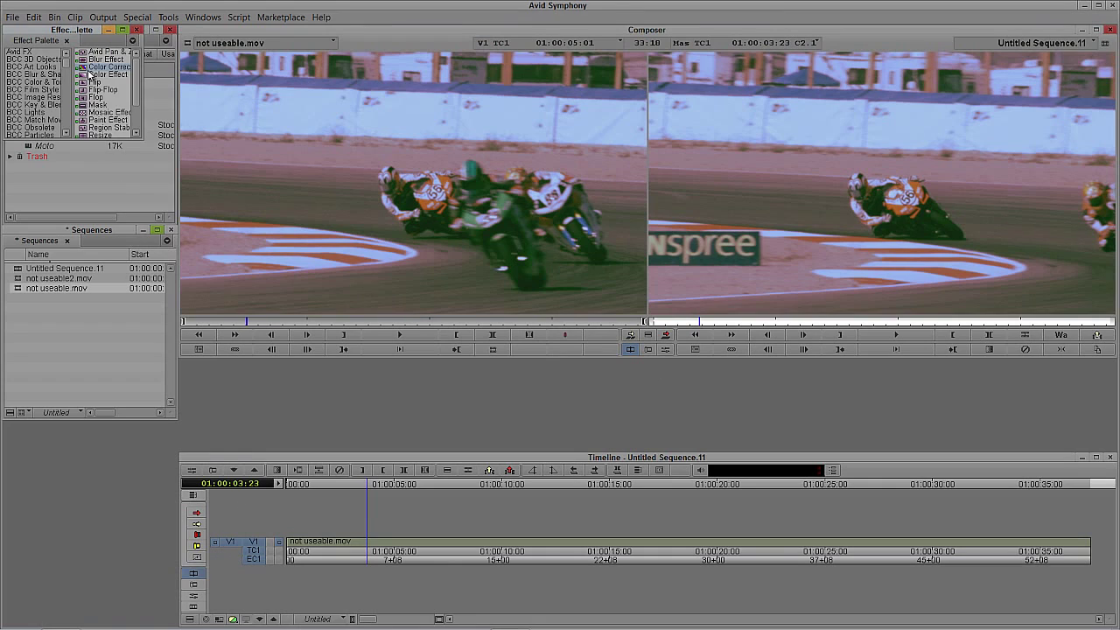
mouse_move(85, 72)
mouse_down()
mouse_move(425, 520)
mouse_move(425, 544)
mouse_move(173, 149)
mouse_move(82, 75)
mouse_up()
click(135, 31)
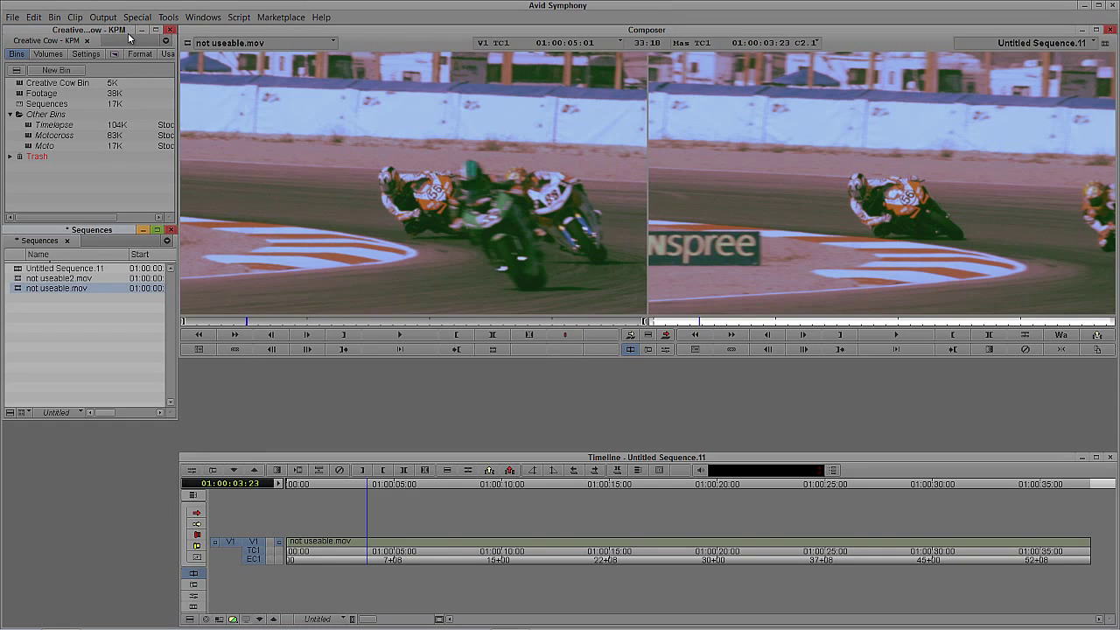
Switch to the Color Correction workspace
click(218, 14)
mouse_move(217, 33)
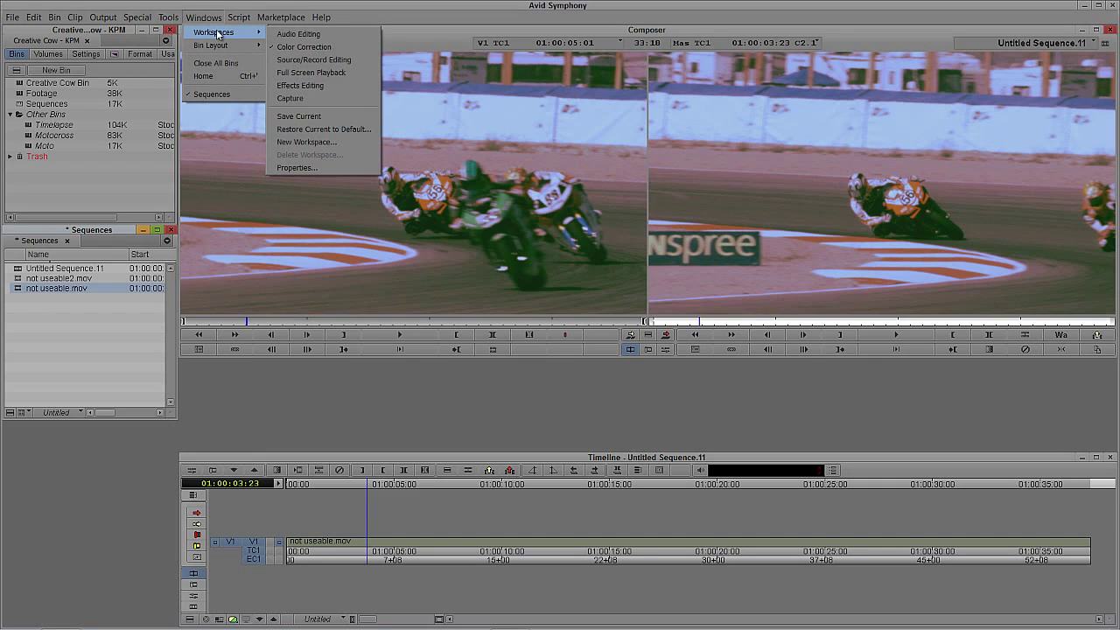
click(302, 47)
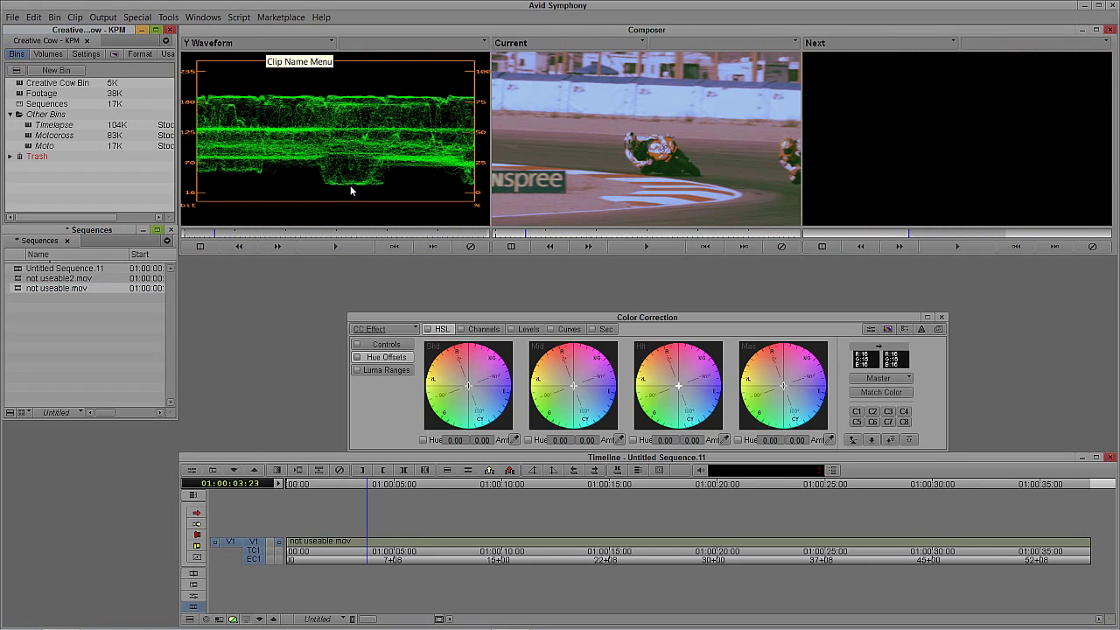
Try pushing the shadow hue offset strongly toward magenta, at hue -57.60 and amount 69.03, and undo it
drag(473, 395, 490, 359)
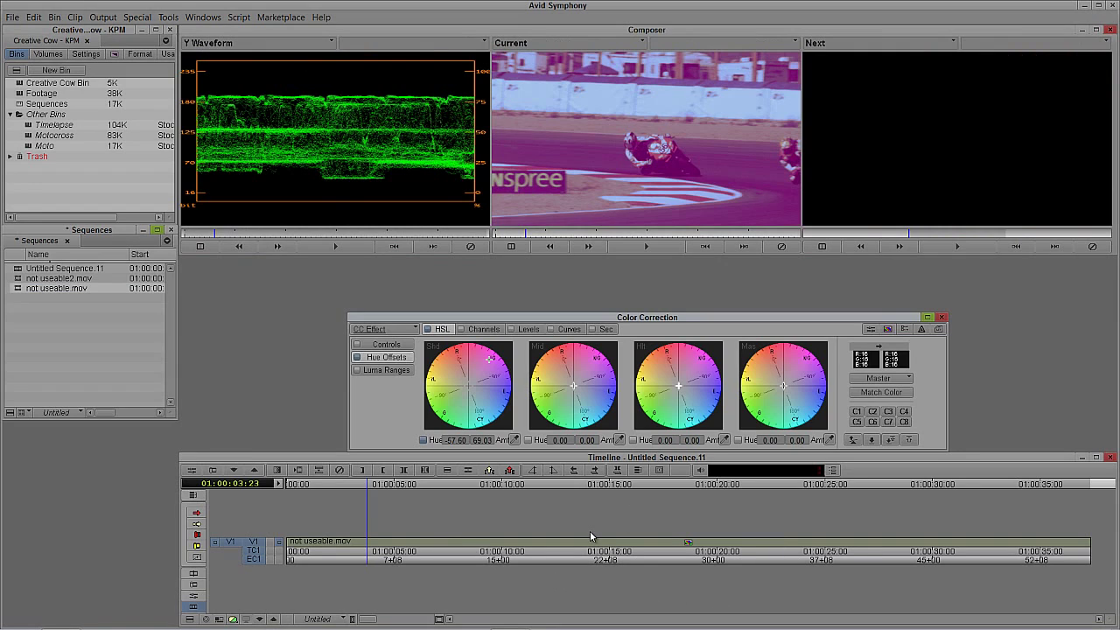
key(ctrl+z)
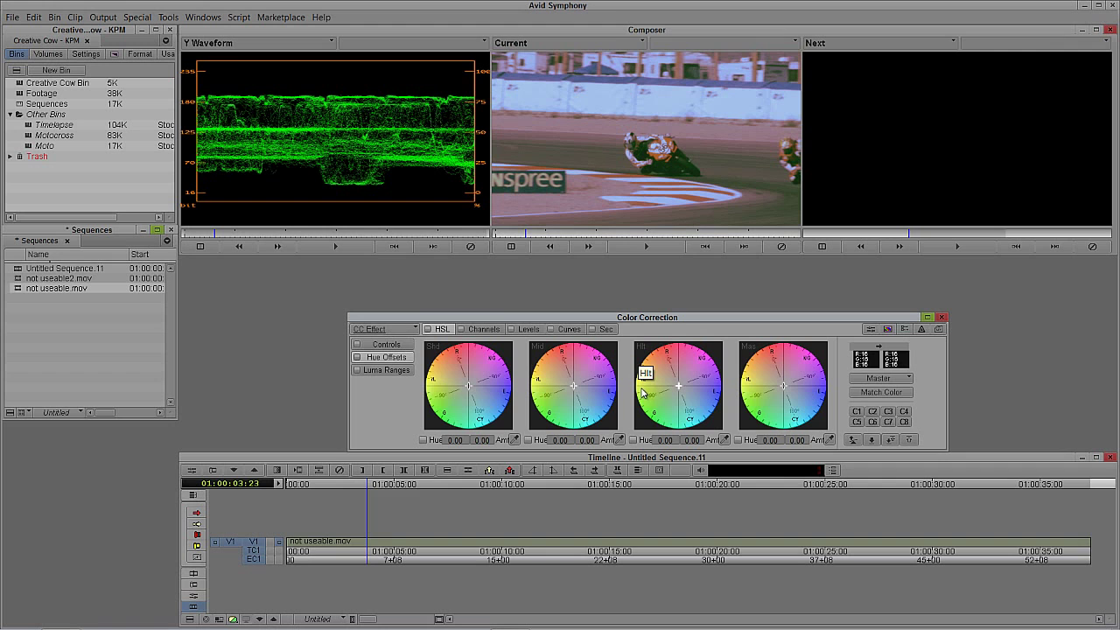
Scrub back and forth through the race clip to examine the color cast in its shadows, track and white walls
click(623, 234)
drag(628, 237, 522, 253)
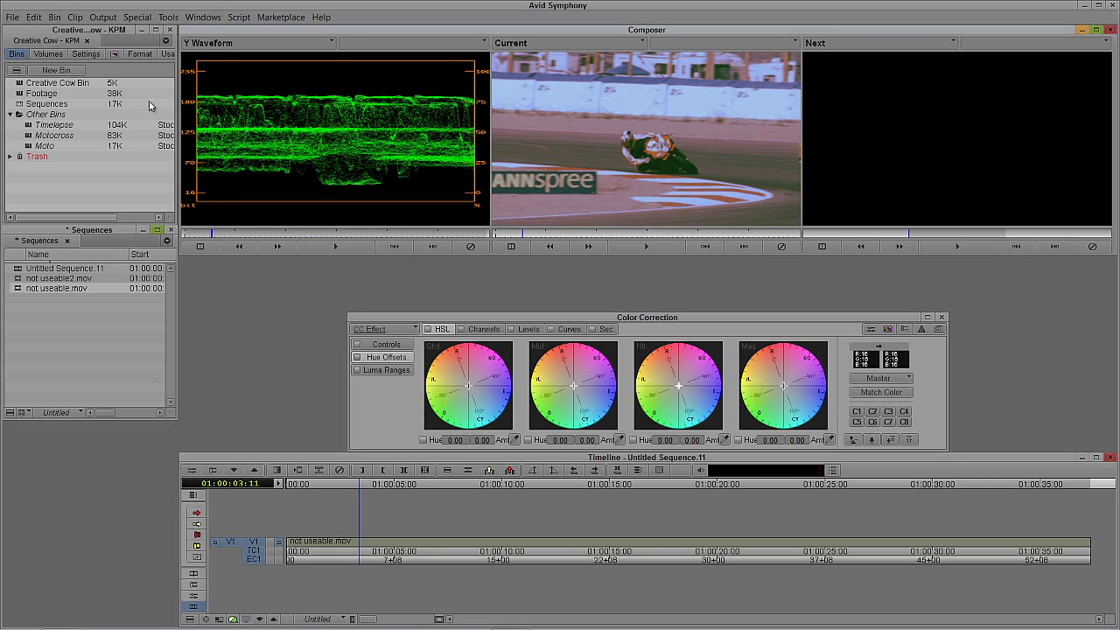
click(613, 234)
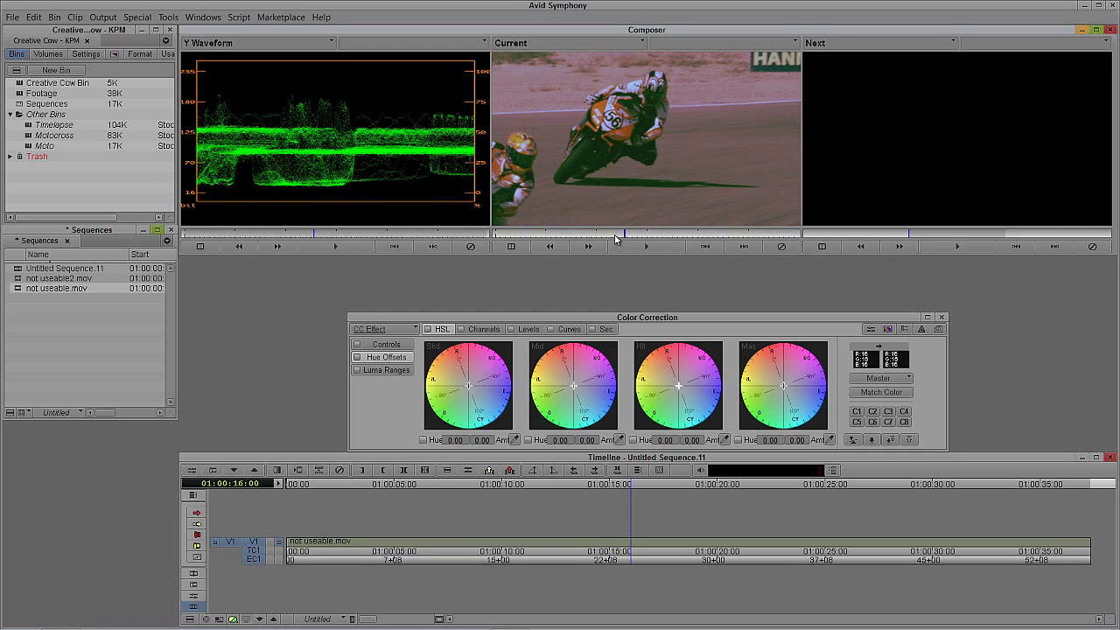
drag(617, 233, 652, 219)
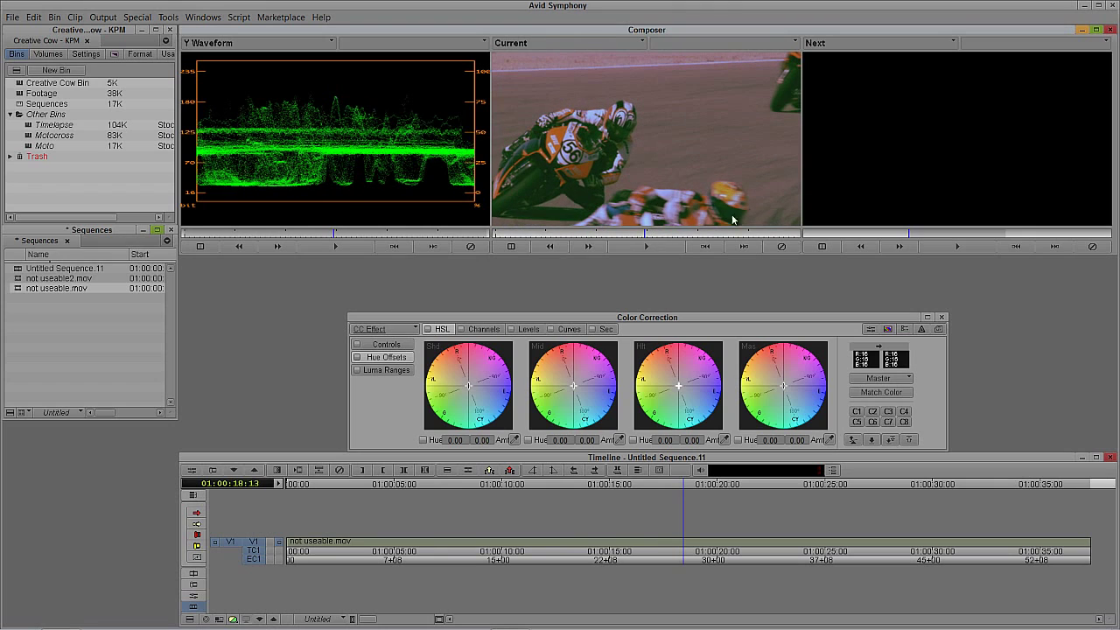
click(662, 234)
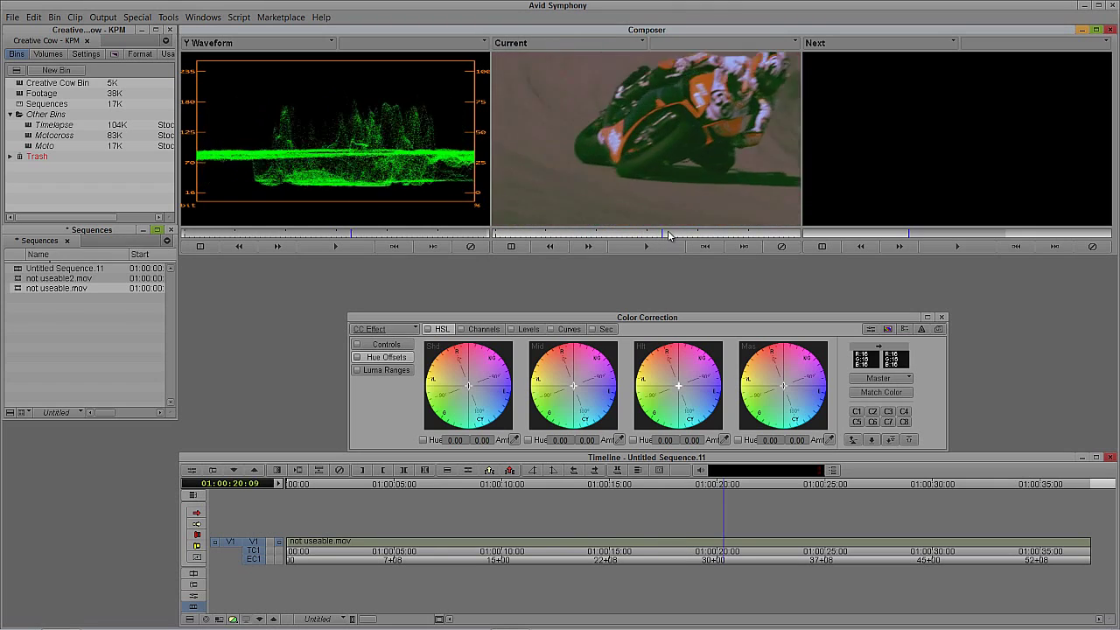
drag(667, 234, 626, 234)
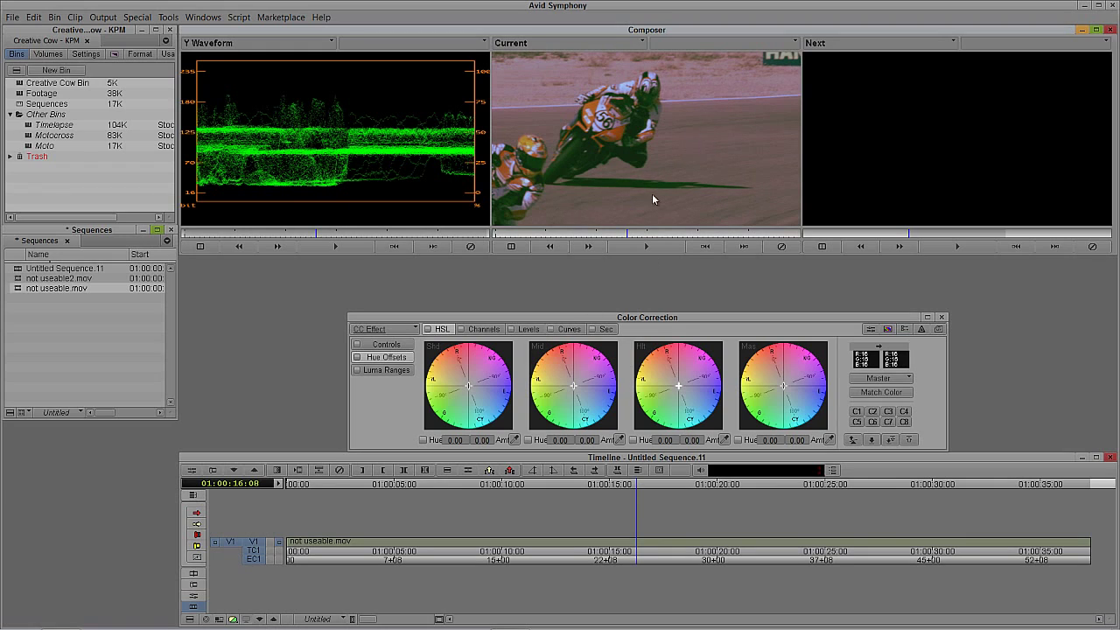
drag(629, 238, 569, 238)
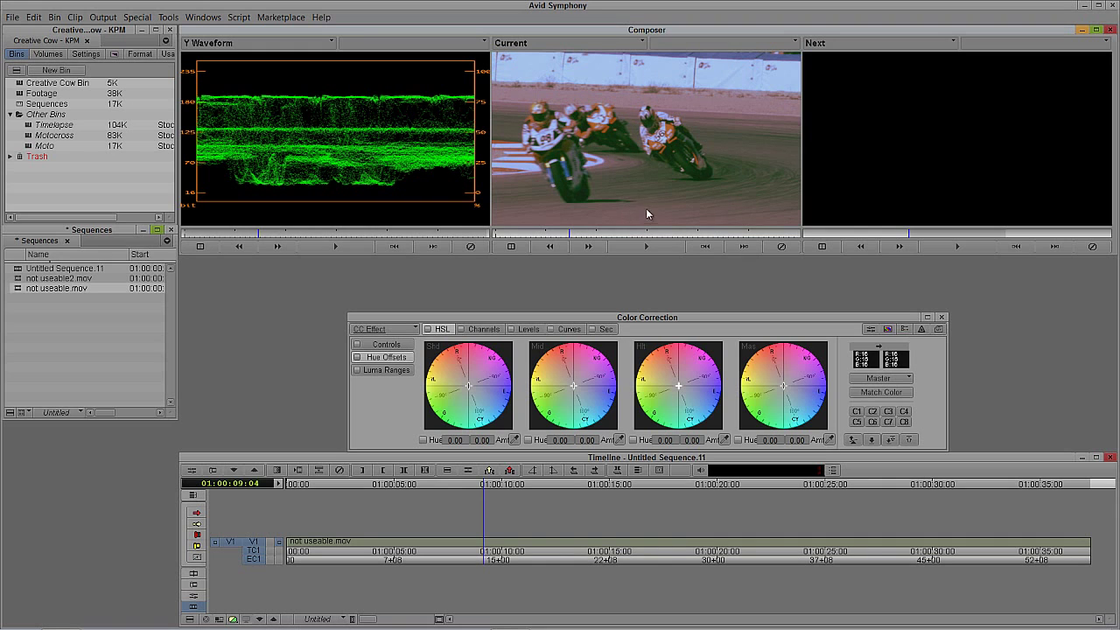
drag(604, 238, 547, 239)
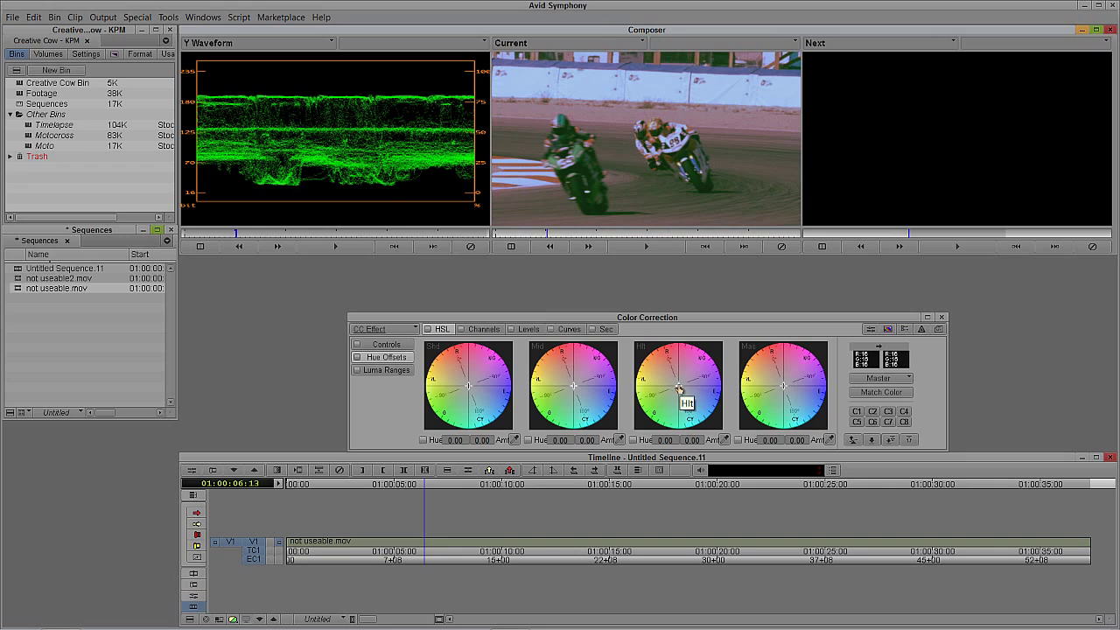
Try a highlight hue offset of -73.80 with amount 30.60 and undo it
mouse_move(680, 388)
mouse_down()
mouse_move(690, 374)
mouse_move(676, 363)
mouse_move(653, 373)
mouse_move(658, 399)
mouse_move(682, 405)
mouse_move(694, 404)
mouse_move(687, 373)
mouse_move(663, 371)
mouse_move(661, 398)
mouse_move(704, 377)
mouse_move(687, 414)
mouse_move(693, 374)
mouse_up()
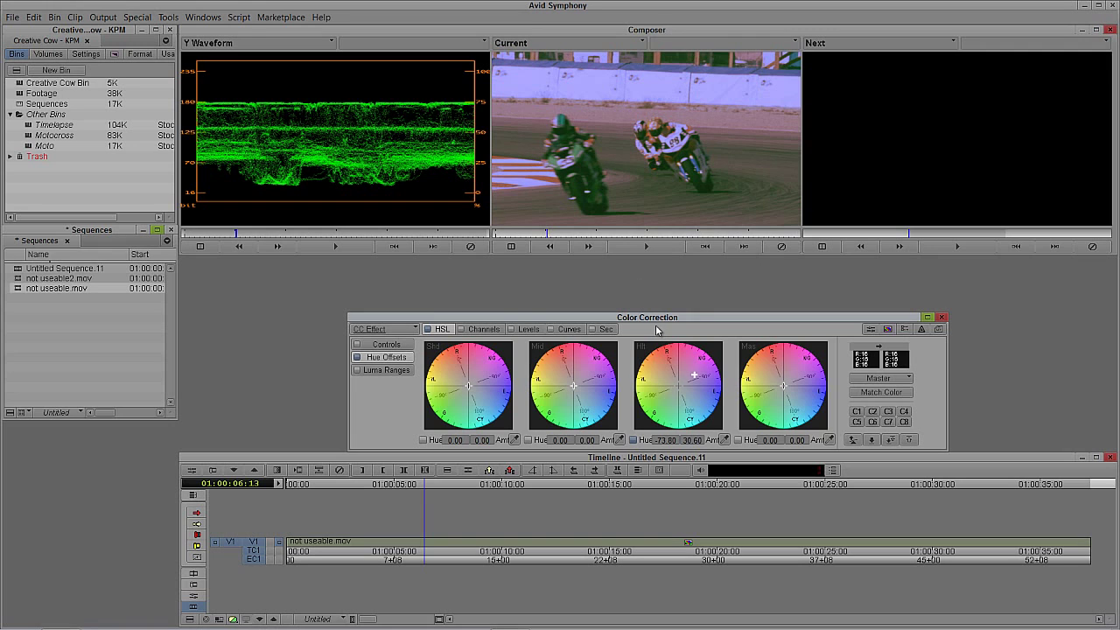
key(ctrl+z)
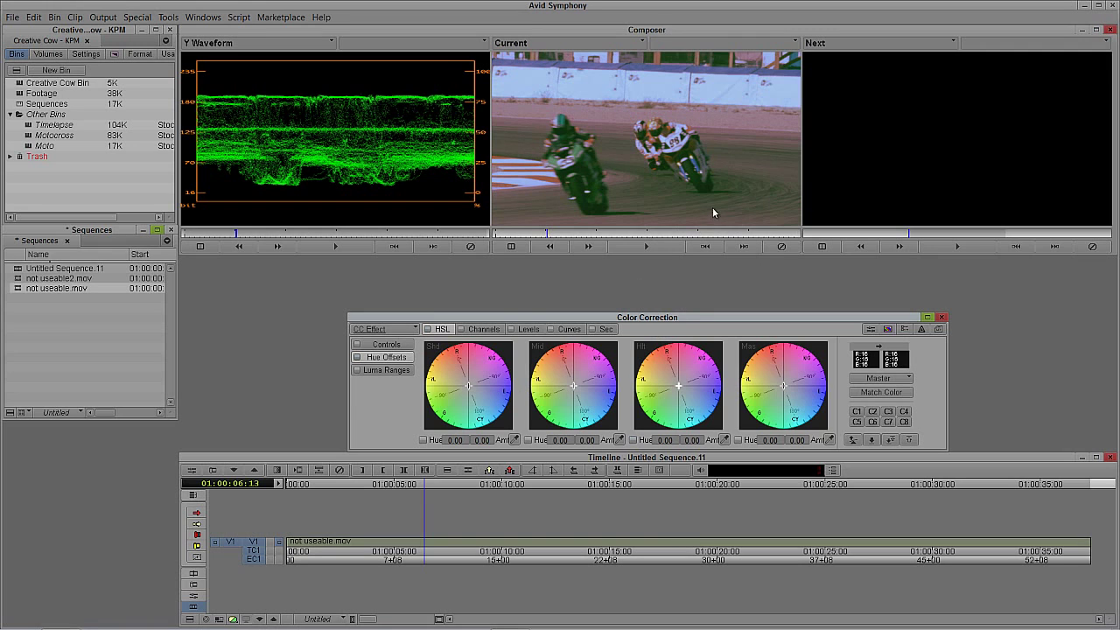
Try a shadow hue offset of -68.06 with amount 9.00, check it on several frames, and reset the wheel
drag(596, 234, 605, 238)
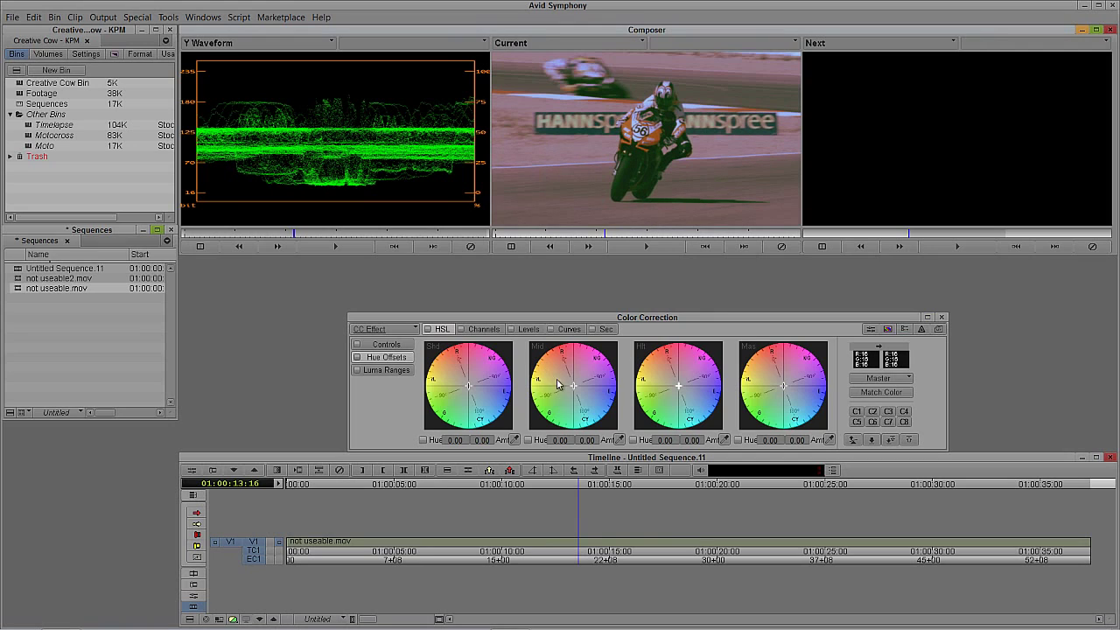
mouse_move(560, 385)
mouse_down()
mouse_move(574, 392)
mouse_move(558, 384)
mouse_move(573, 362)
mouse_move(586, 366)
mouse_move(573, 385)
mouse_up()
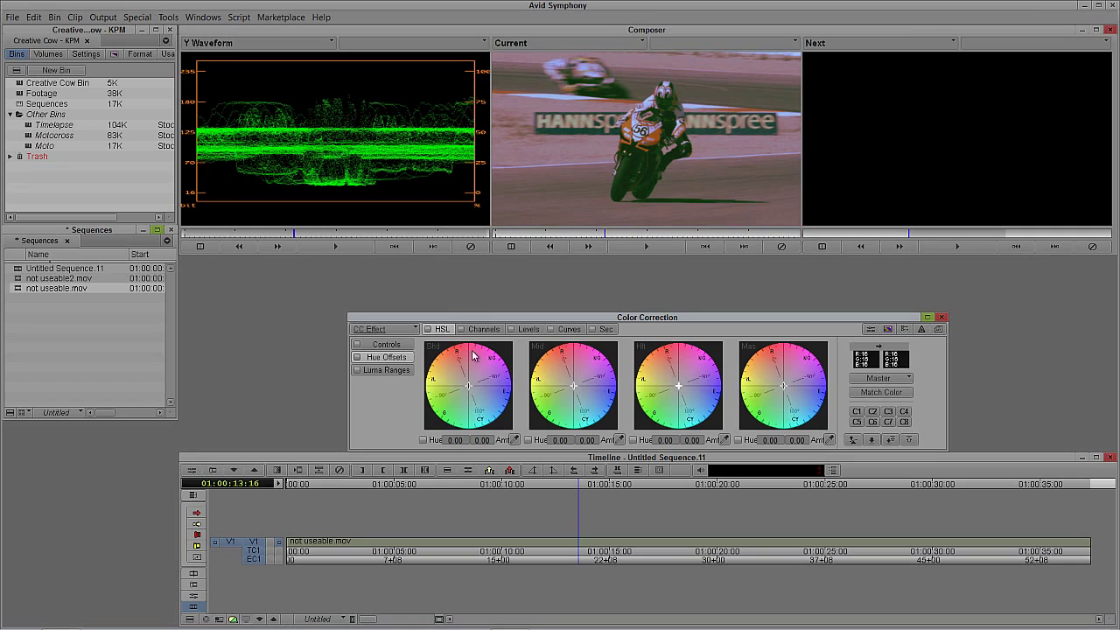
mouse_move(470, 386)
mouse_down()
mouse_move(460, 389)
mouse_move(488, 385)
mouse_move(474, 381)
mouse_up()
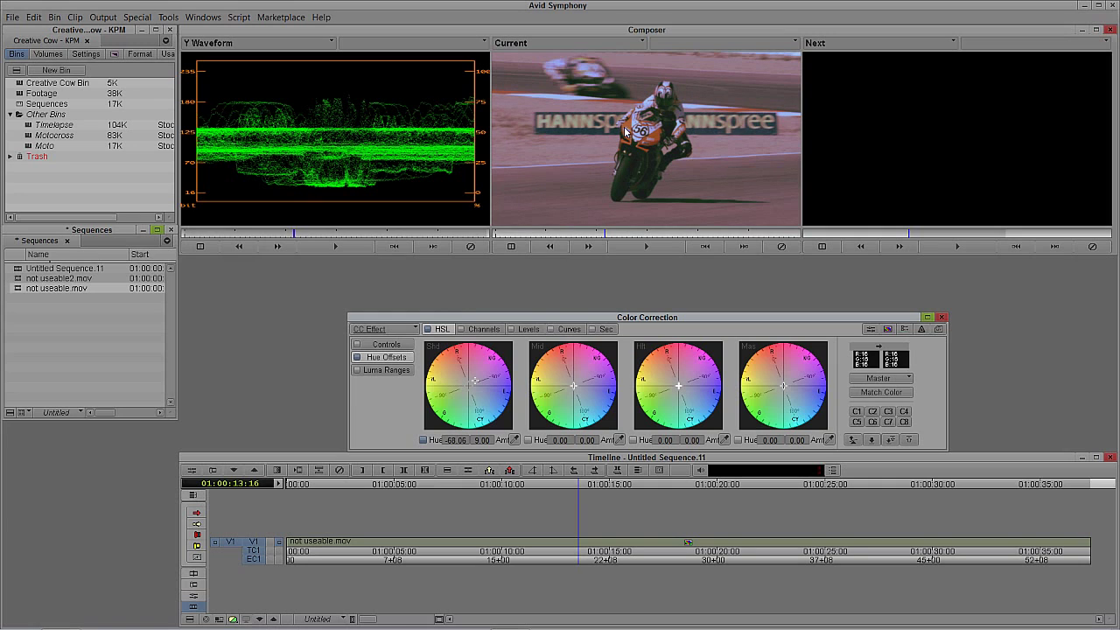
mouse_move(476, 390)
mouse_down()
mouse_move(471, 379)
mouse_move(474, 402)
mouse_move(459, 390)
mouse_move(471, 378)
mouse_move(480, 396)
mouse_up()
click(599, 236)
drag(598, 236, 582, 242)
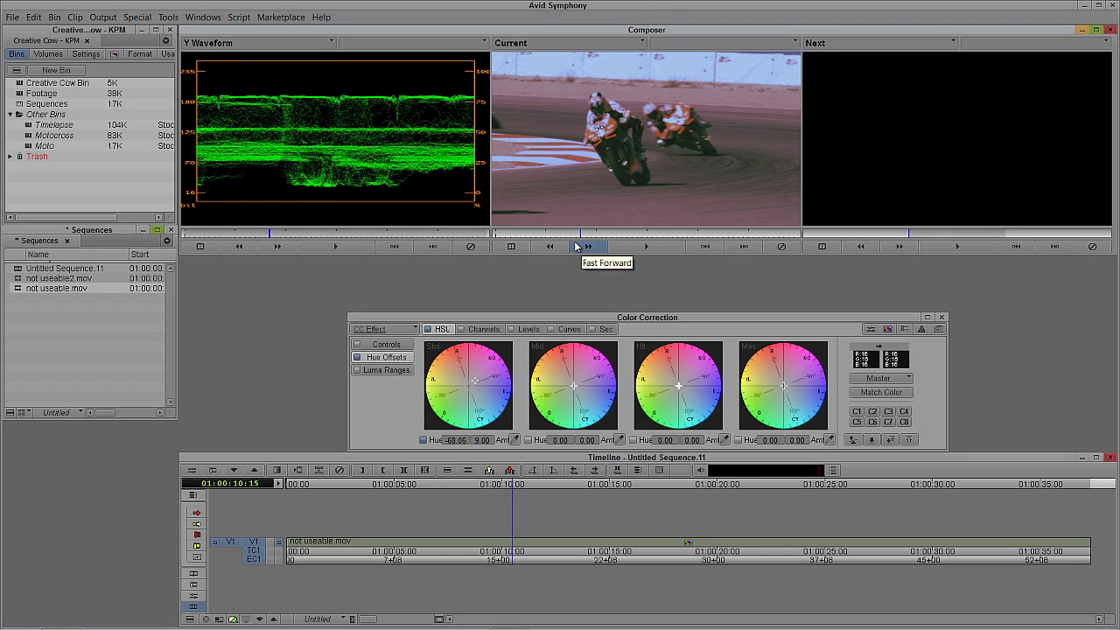
drag(590, 240, 561, 246)
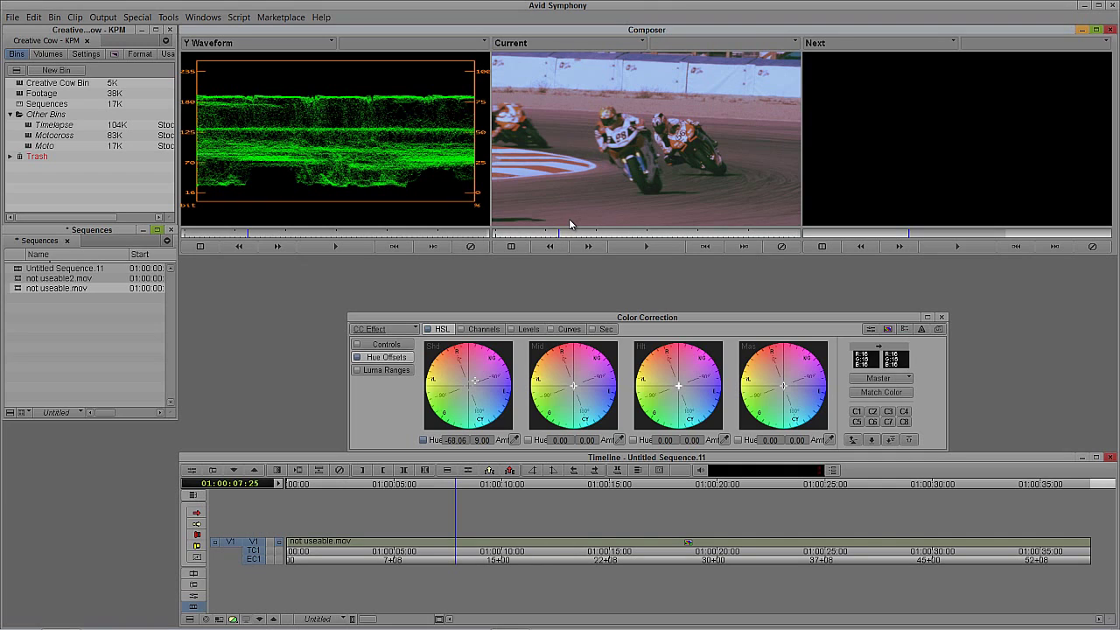
drag(474, 381, 466, 378)
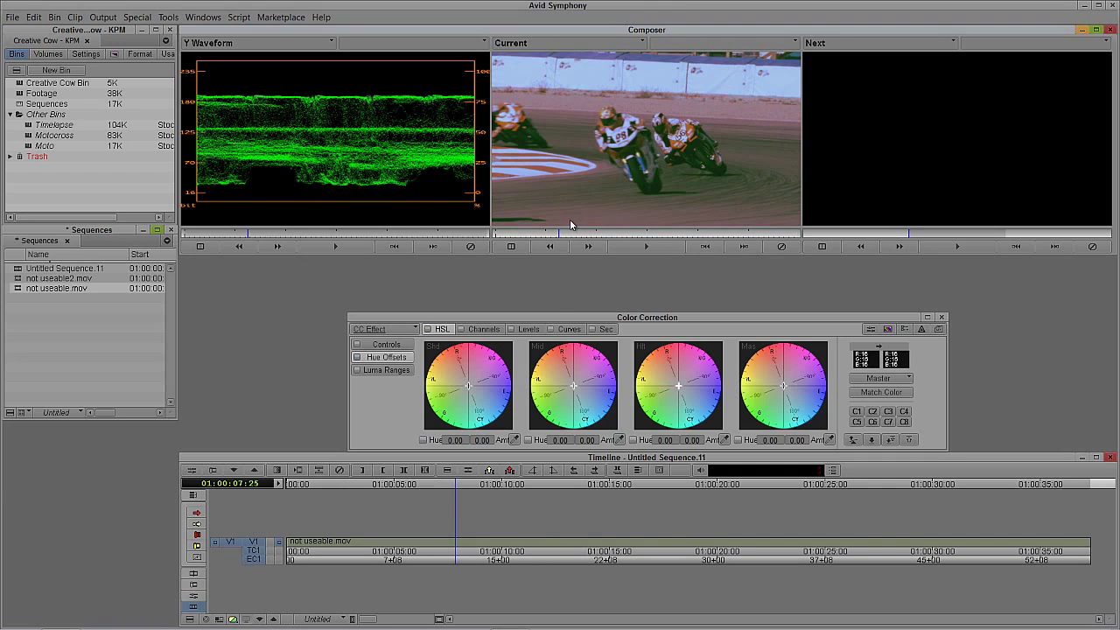
alt+click(470, 372)
Try a shadow hue offset of -80.08 at amount 23.01 with a highlight offset of -13.99 at 4.28, and undo both
drag(470, 387, 483, 378)
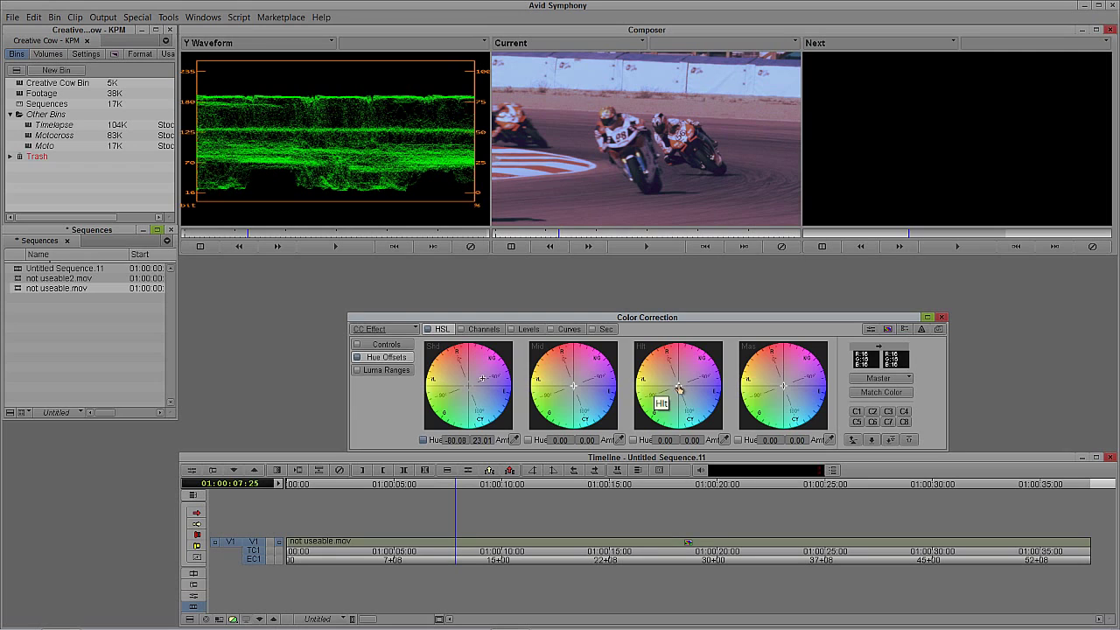
mouse_move(679, 386)
mouse_down()
mouse_move(691, 378)
mouse_move(672, 385)
mouse_up()
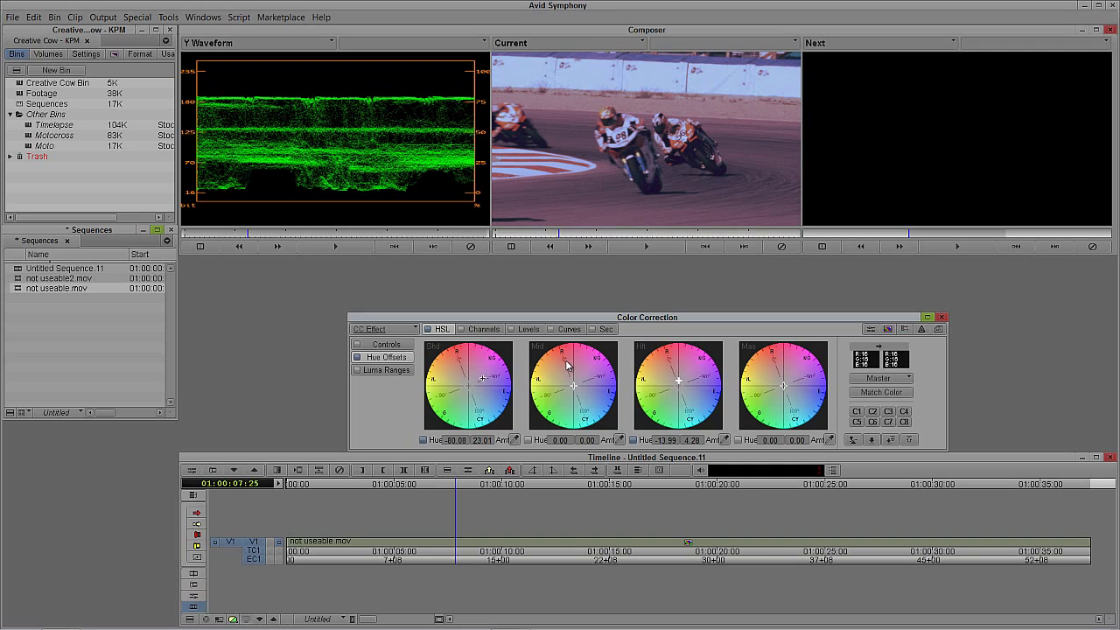
key(ctrl+z)
key(ctrl+z)
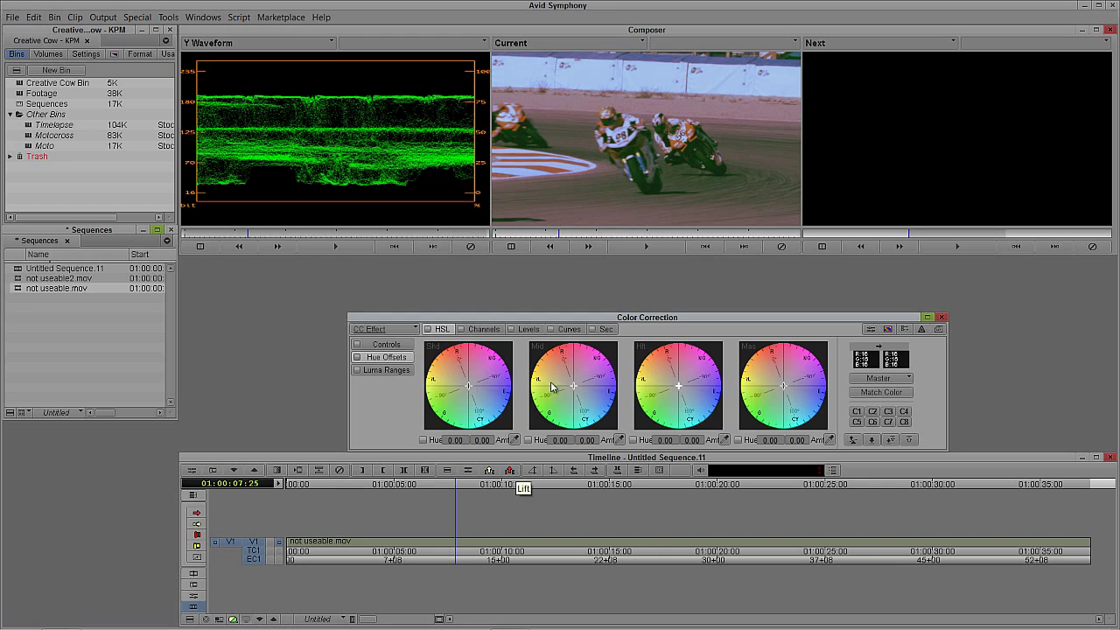
Neutralize the shadow cast by sampling a dark area of the motorcycle at 01:00:19:11 with the shadow hue offset eyedropper
drag(575, 236, 652, 235)
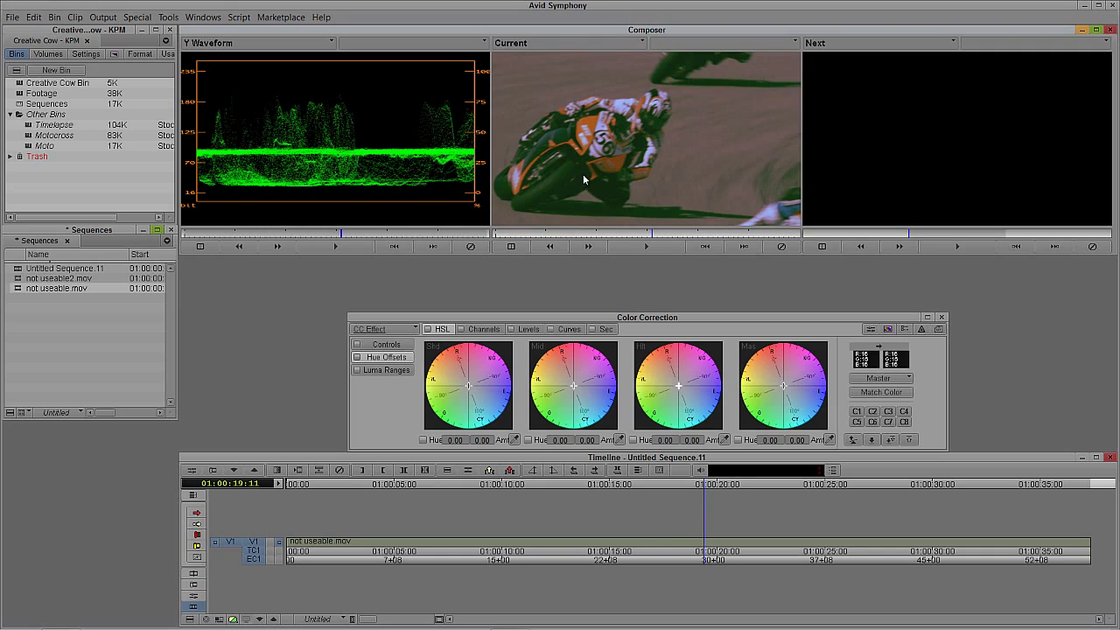
click(515, 440)
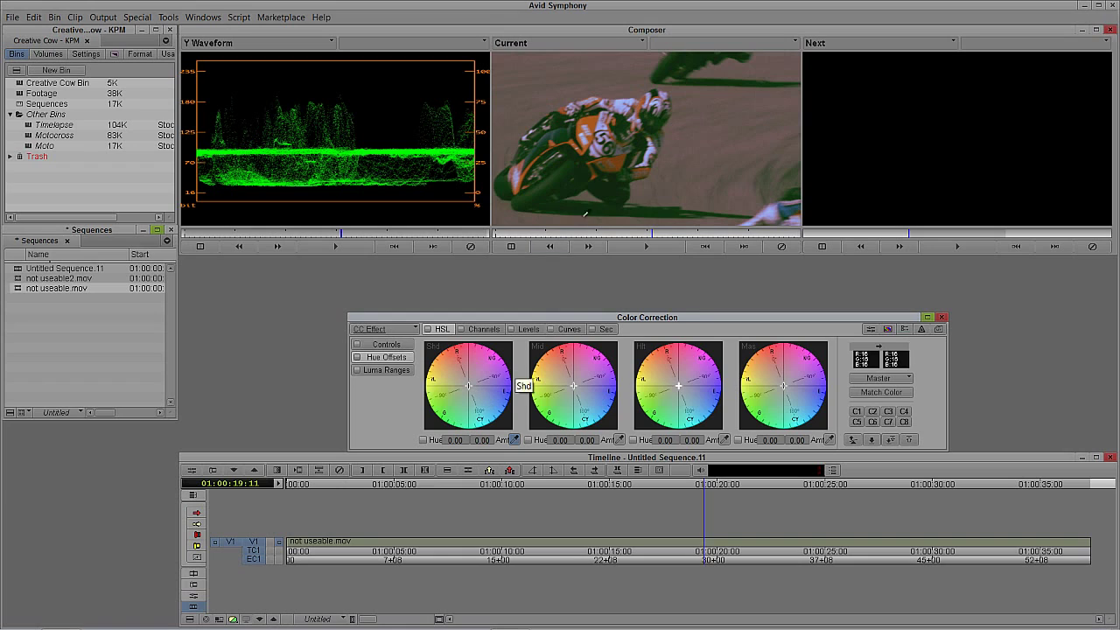
click(603, 186)
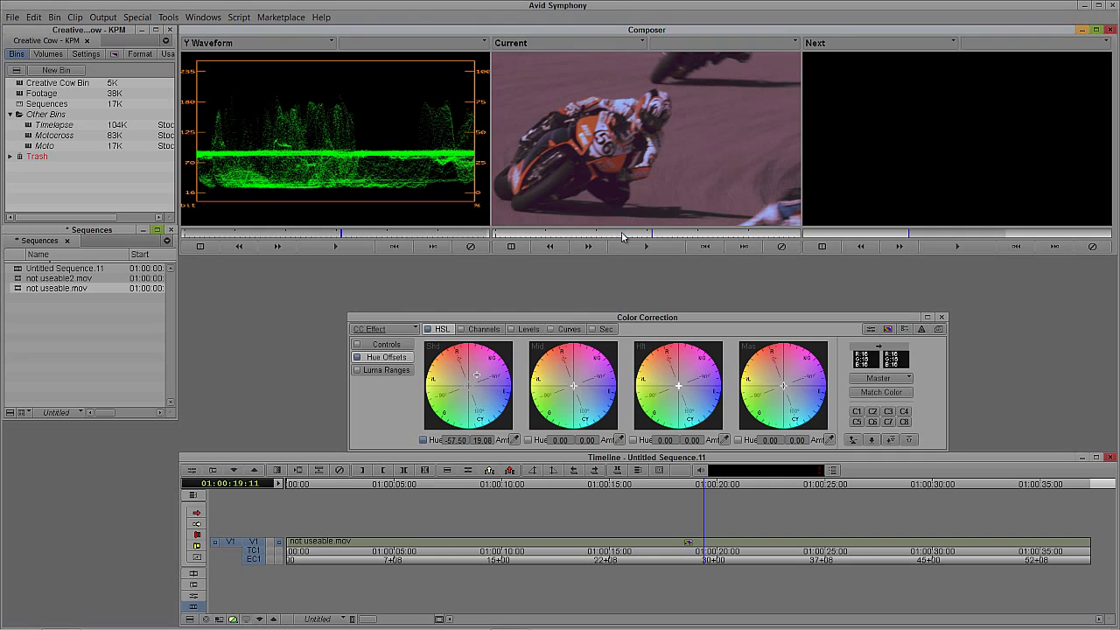
Neutralize the midtone cast by sampling the track surface at 01:00:13:11 with the midtone hue offset eyedropper
mouse_move(622, 236)
mouse_down()
mouse_move(592, 237)
mouse_move(604, 232)
mouse_up()
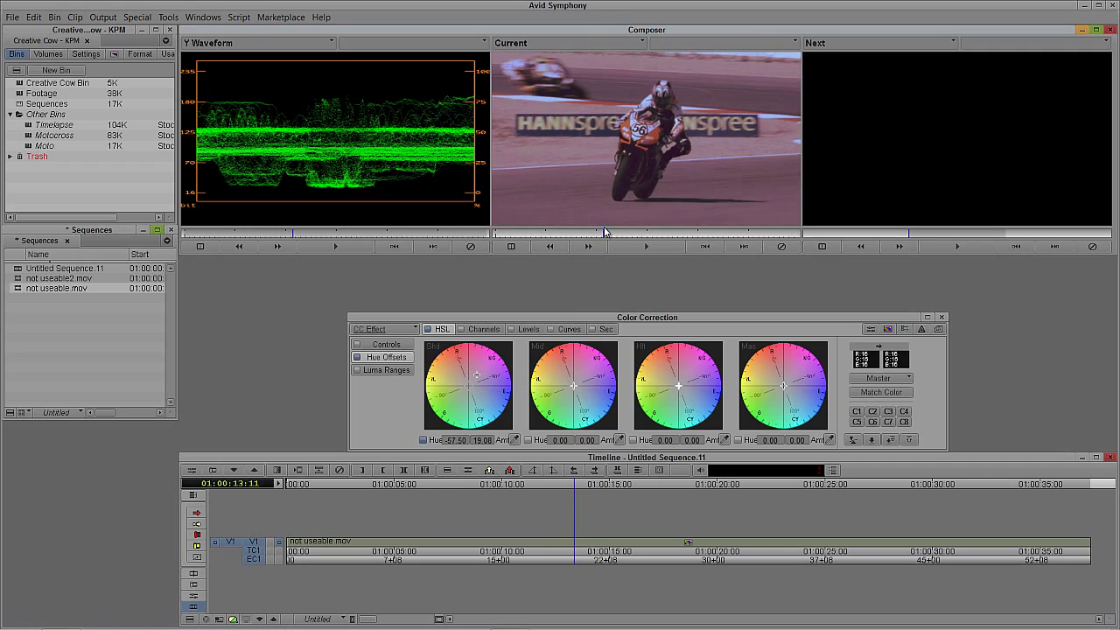
click(620, 440)
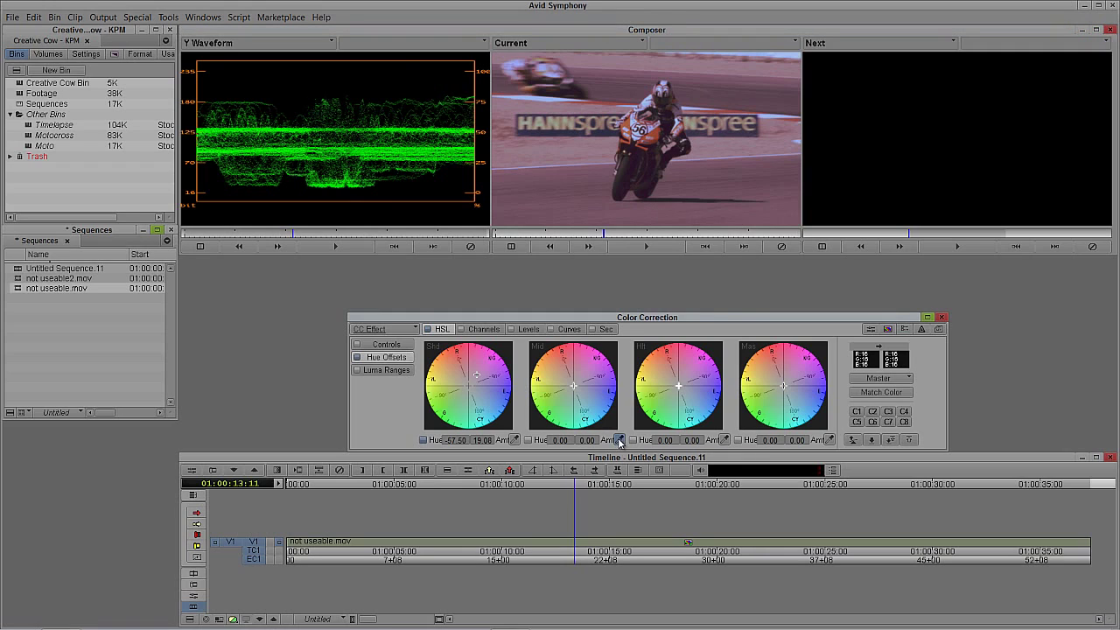
click(669, 204)
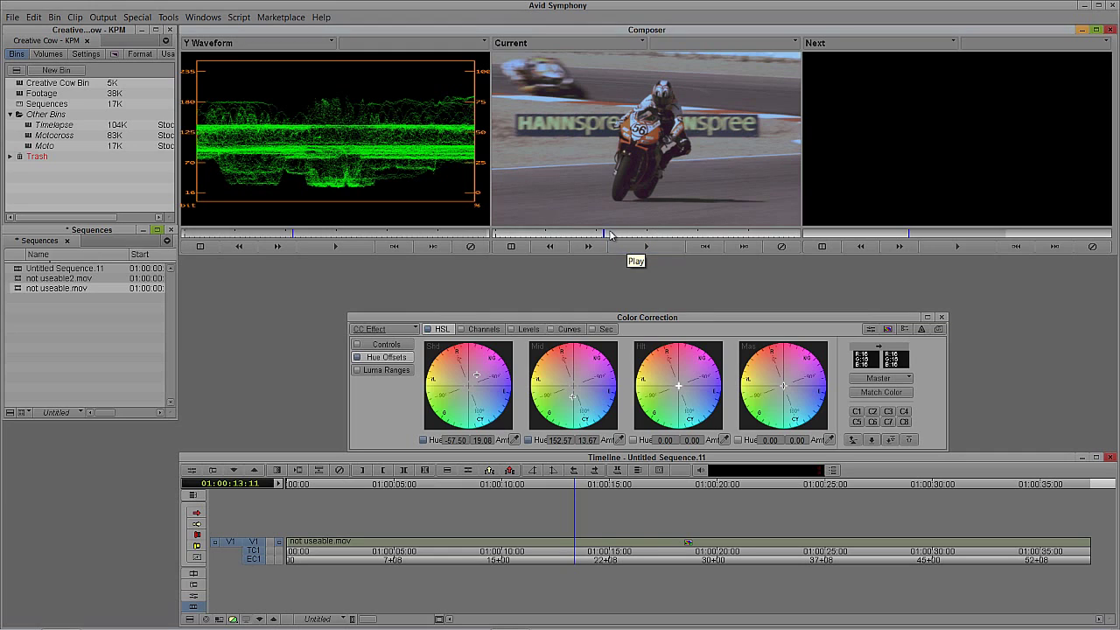
Neutralize the highlight cast by sampling the white trackside wall at 01:00:07:28 with the highlight hue offset eyedropper
drag(605, 234, 560, 248)
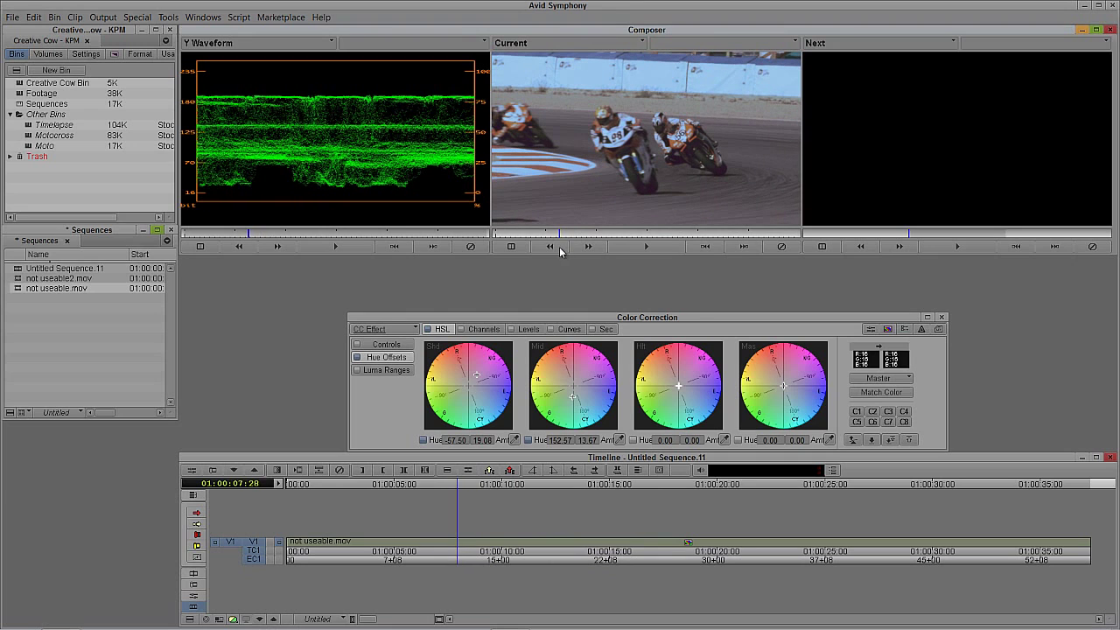
click(725, 440)
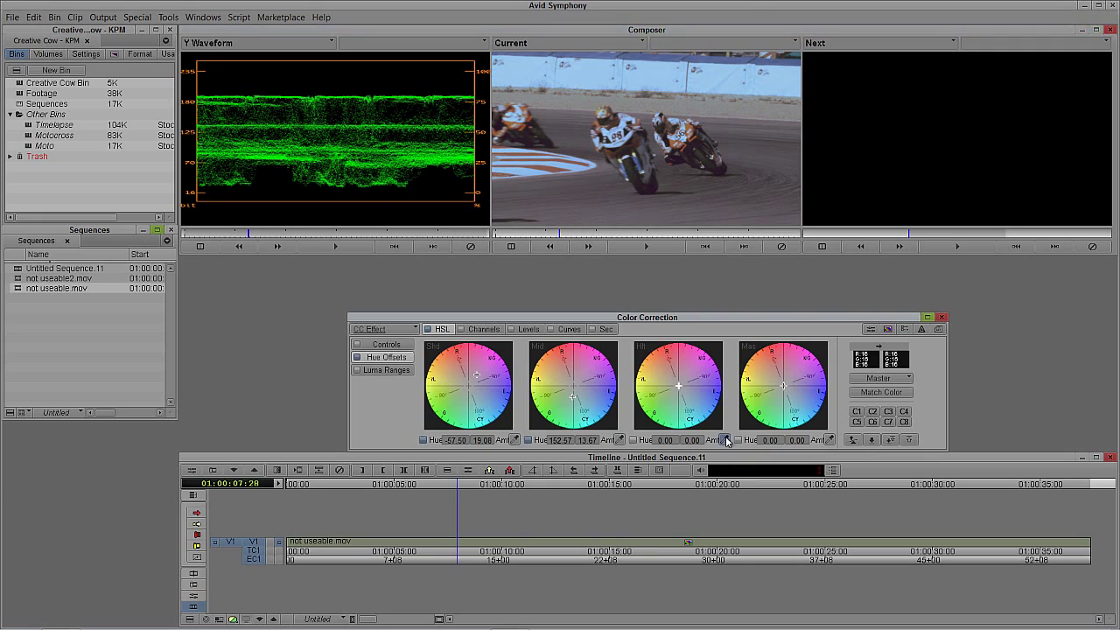
click(656, 74)
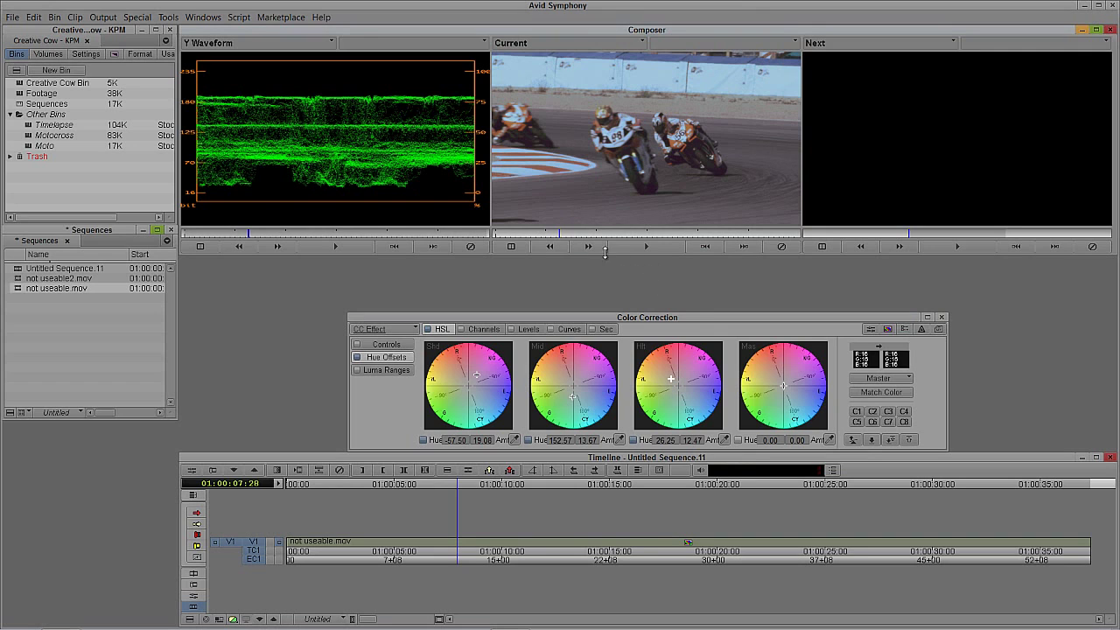
Set the HSL master Setup to -5.00 while viewing the frame at 01:00:13:16
mouse_move(593, 235)
mouse_down()
mouse_move(633, 234)
mouse_move(605, 234)
mouse_up()
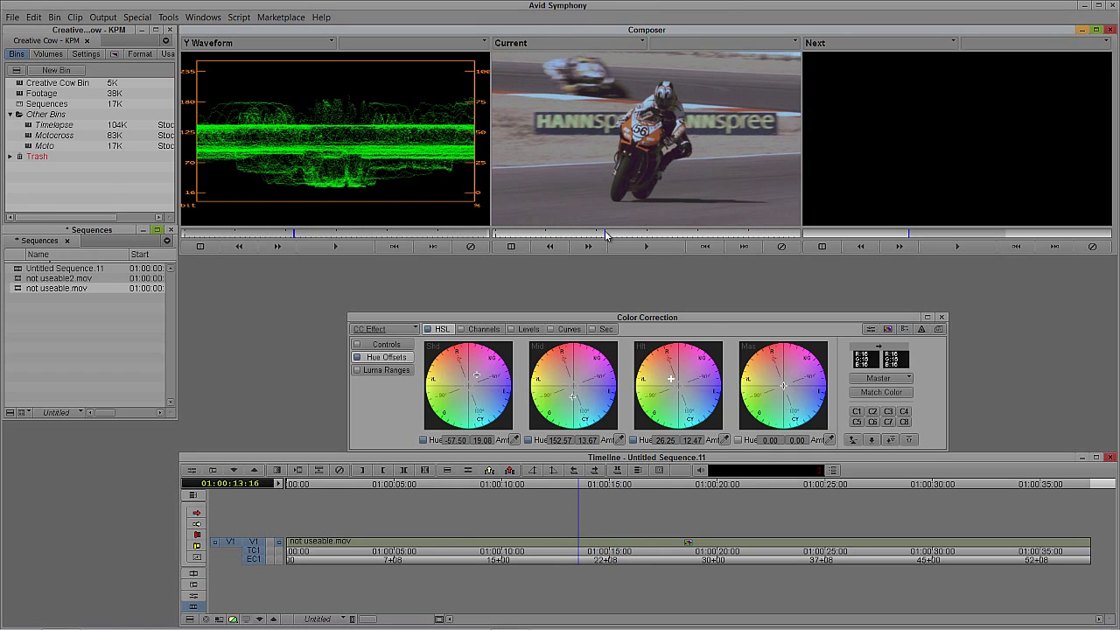
click(380, 350)
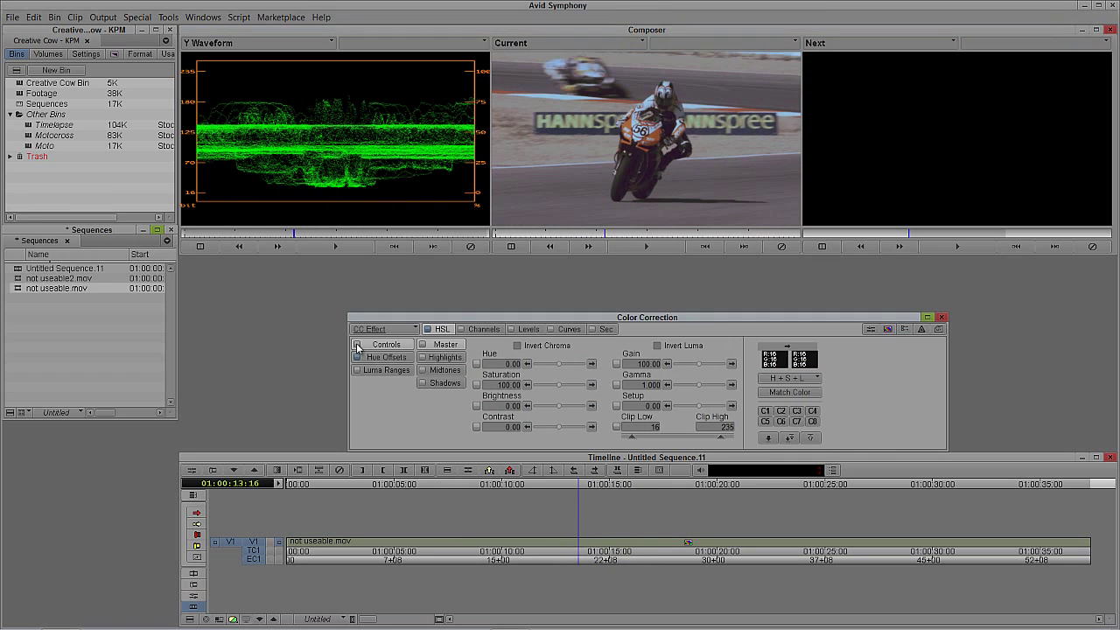
drag(700, 410, 700, 411)
click(645, 405)
text(3)
key(Return)
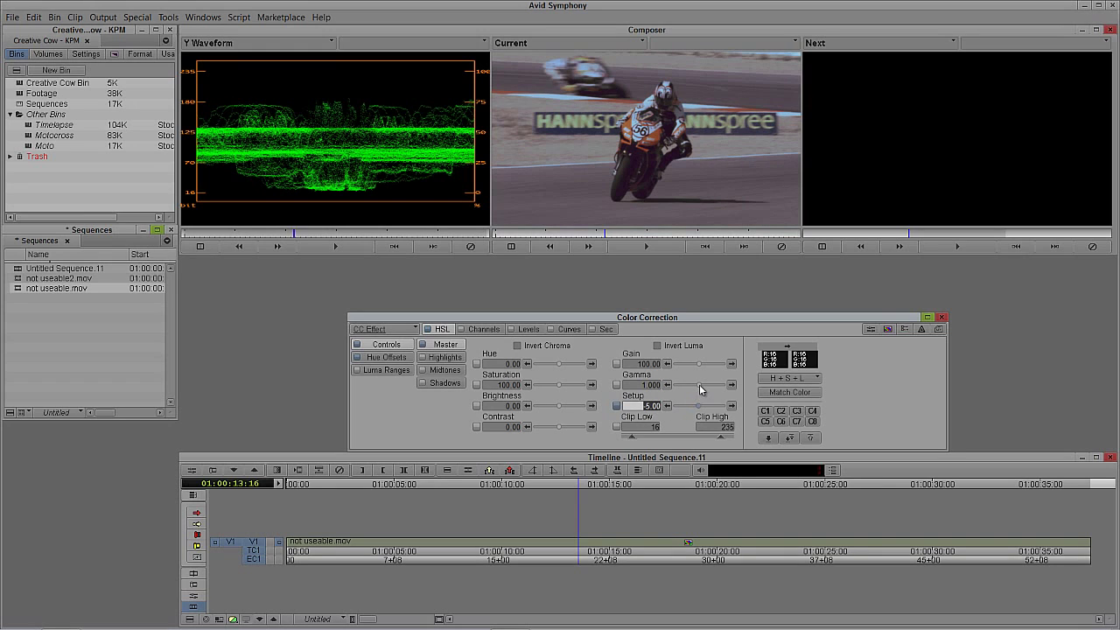
Set the master Gamma to 0.864 and the master Gain to 113.92
click(699, 386)
click(699, 388)
click(702, 367)
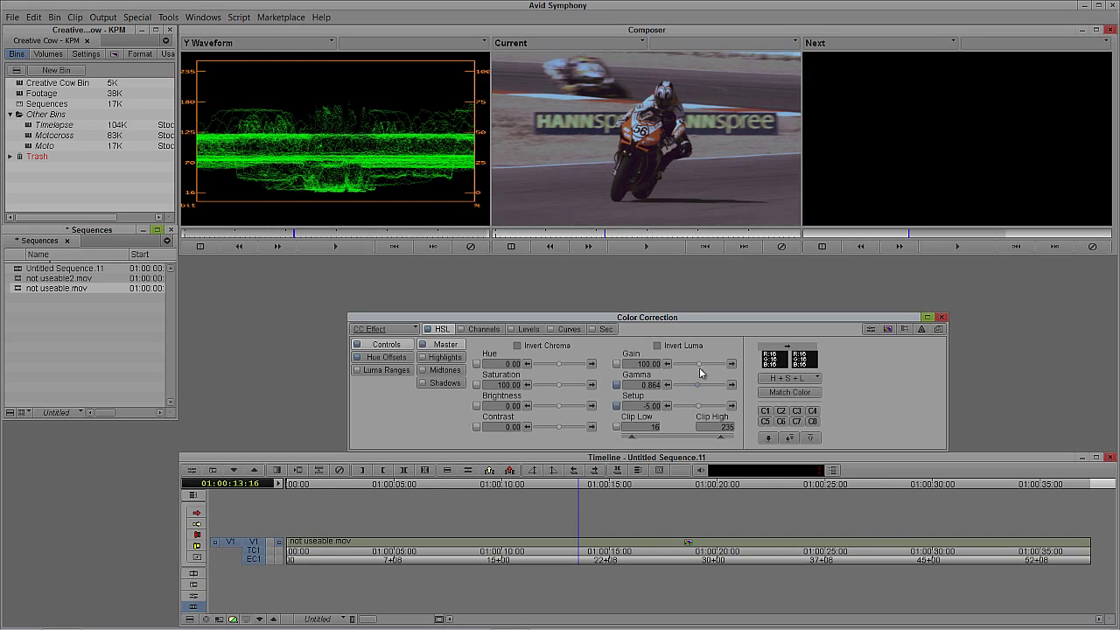
drag(702, 368, 704, 369)
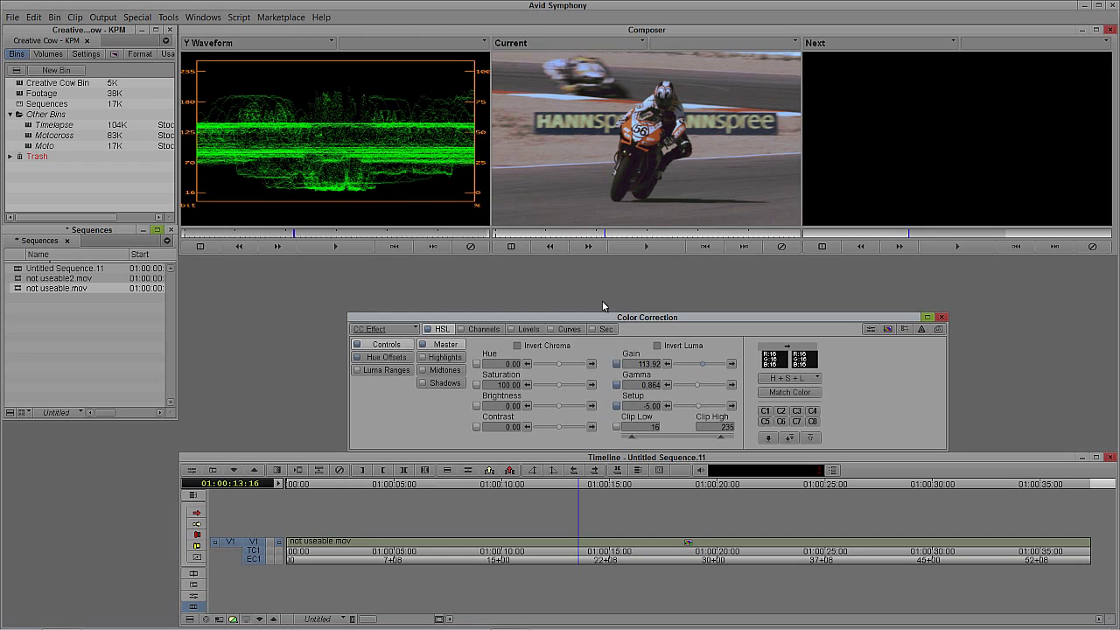
Check the corrected clip near its start and switch to the Source/Record Editing workspace
drag(595, 235, 510, 244)
click(511, 246)
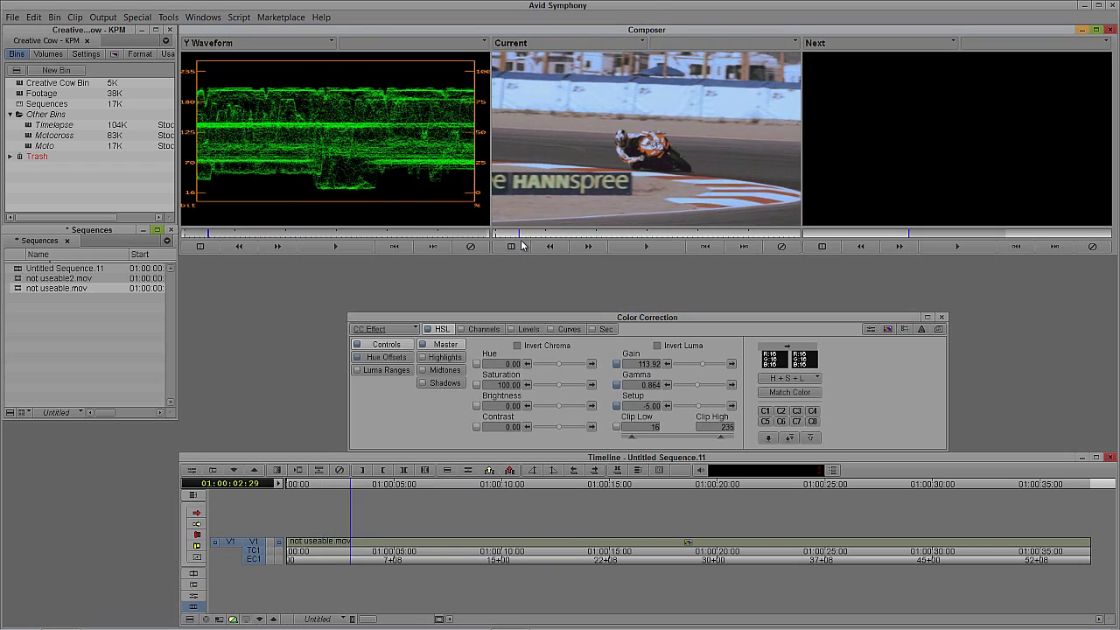
click(203, 16)
mouse_move(226, 32)
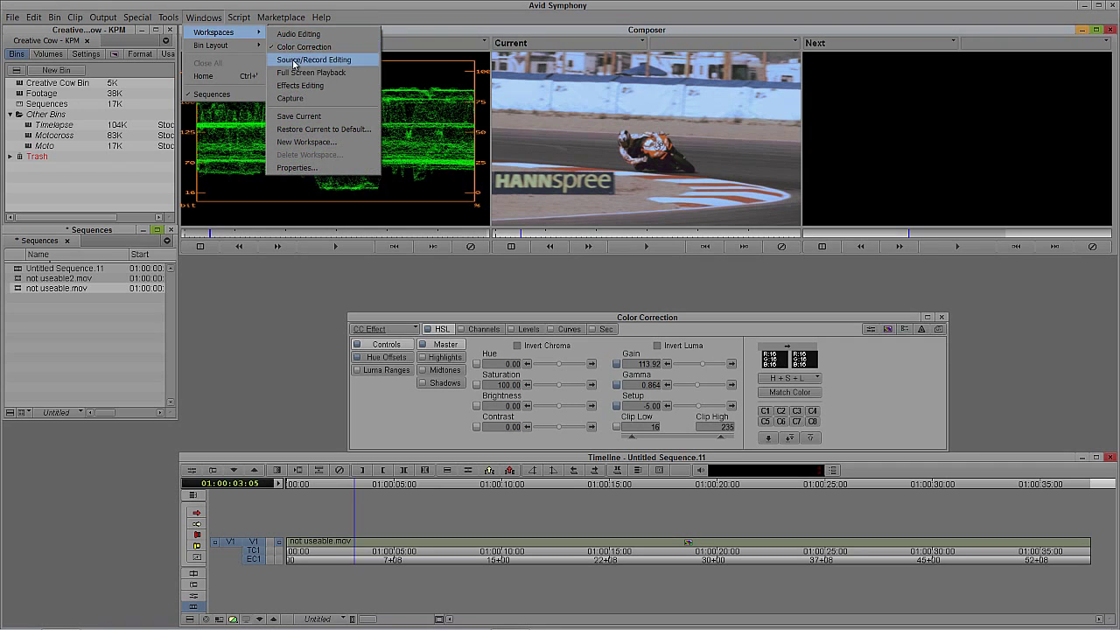
click(310, 60)
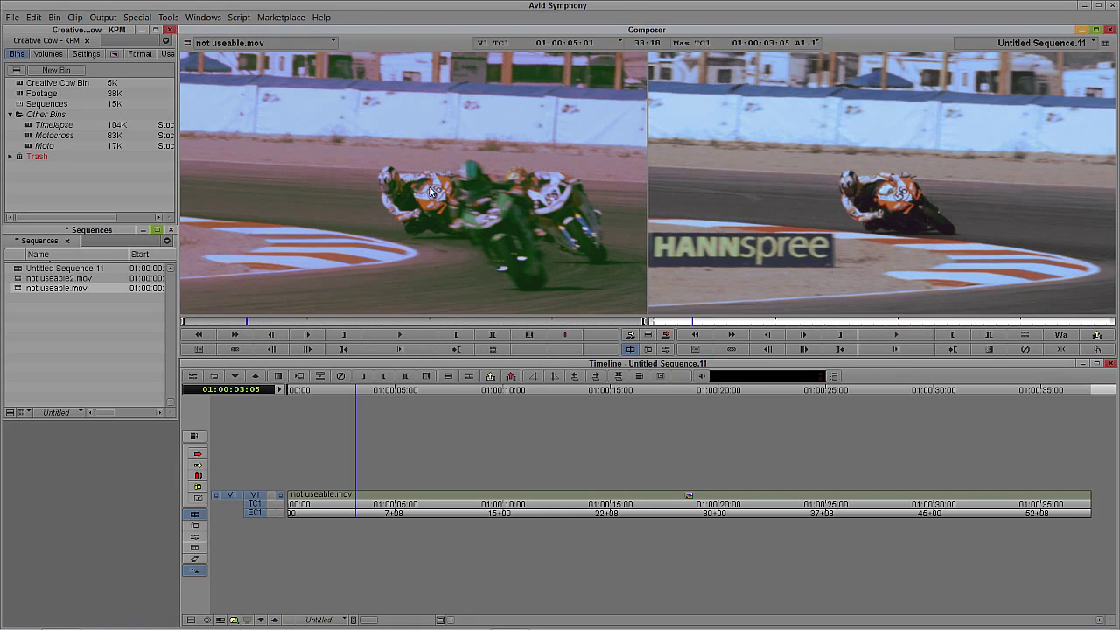
Cue both the original source clip and the corrected sequence to 01:00:05:00 to compare them side by side
drag(216, 317, 184, 318)
text(+500)
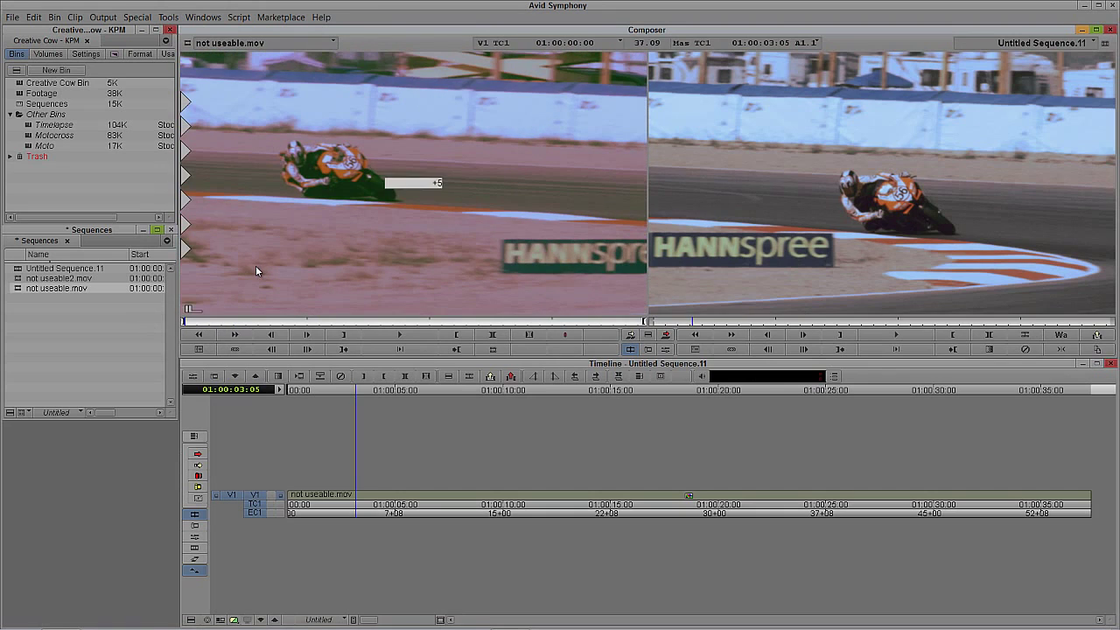
key(Return)
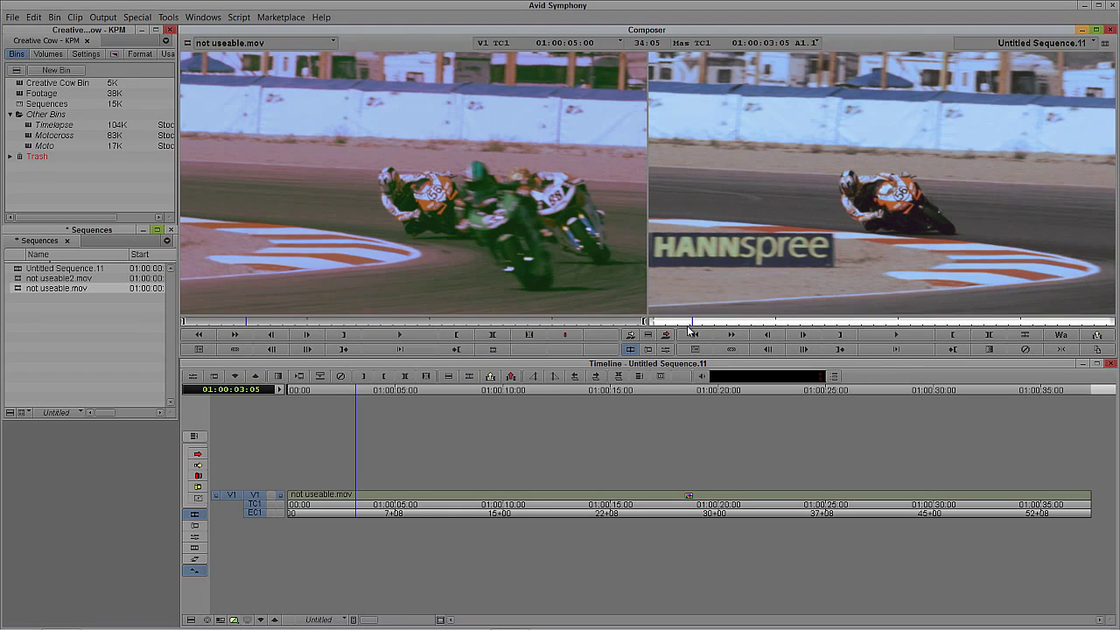
drag(691, 321, 652, 321)
text(+500)
key(Return)
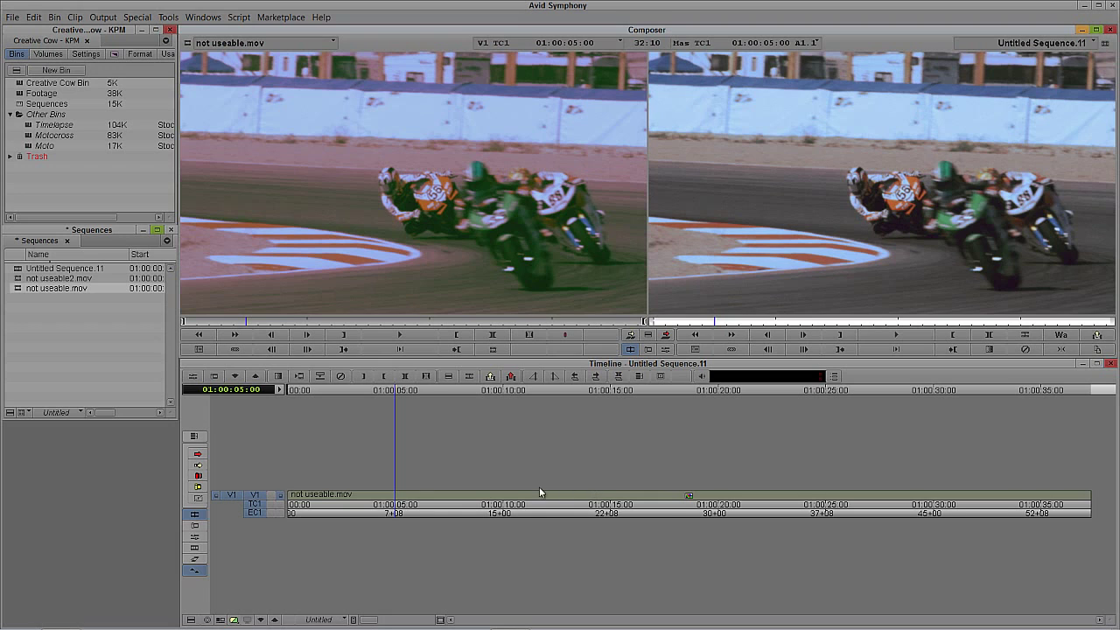
Load 000945_VTXHD.mov from the Motocross bin into the source monitor and scrub through it to examine its natural color
click(29, 137)
double_click(29, 137)
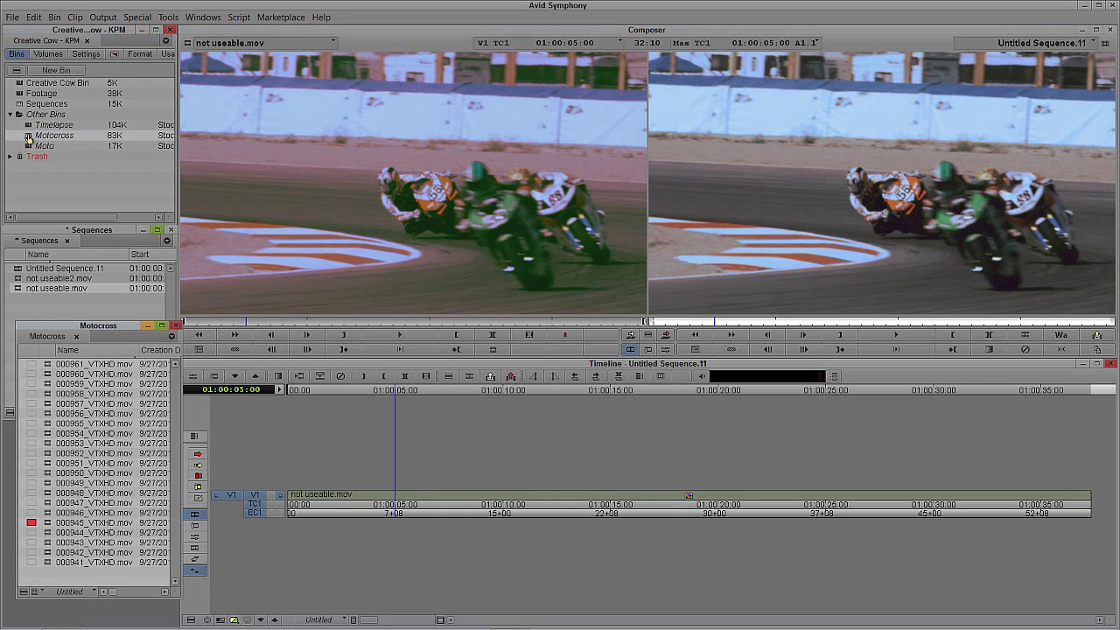
double_click(46, 526)
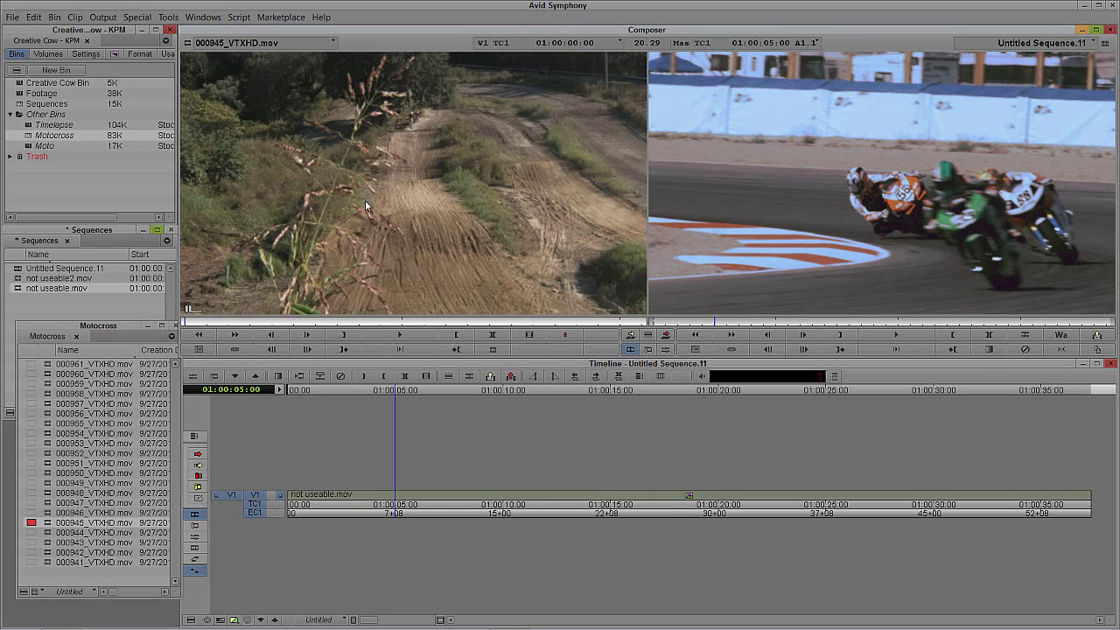
drag(346, 319, 361, 318)
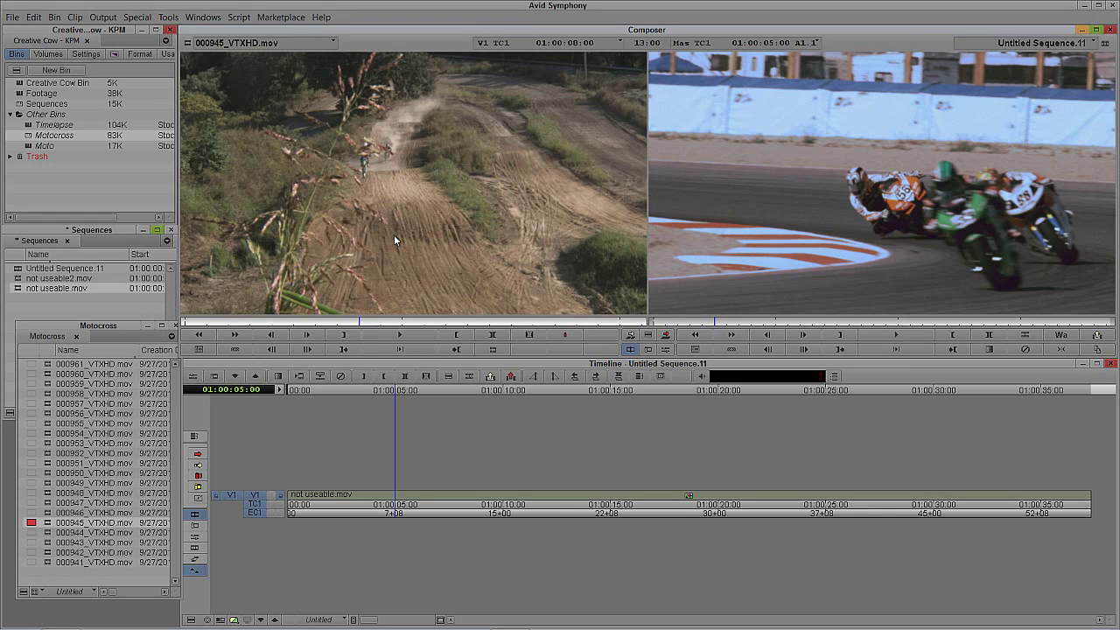
drag(410, 321, 161, 318)
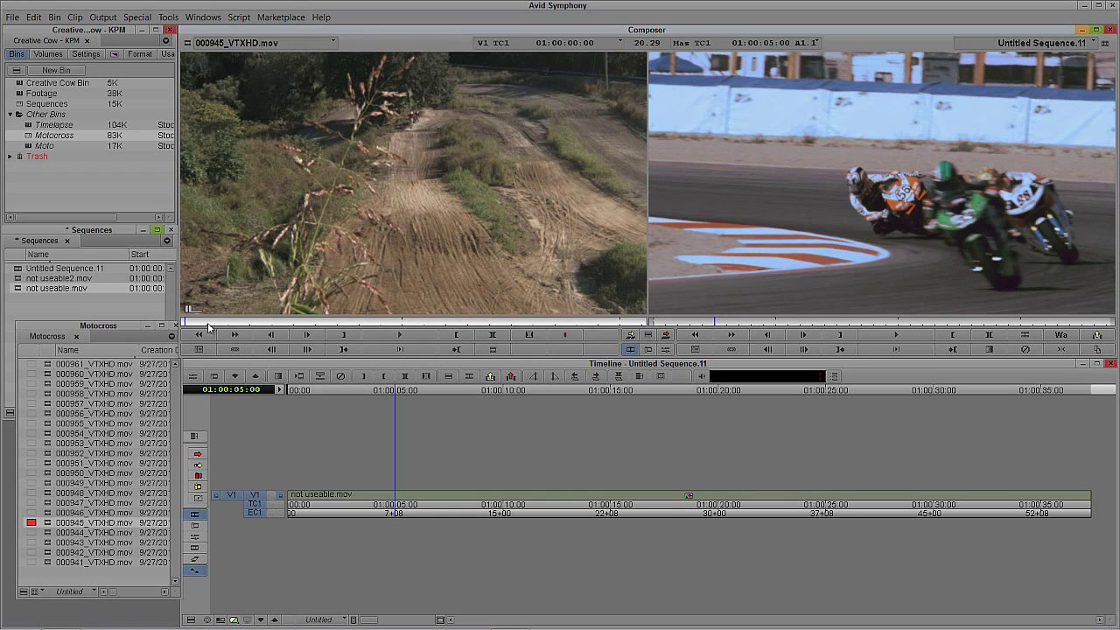
drag(125, 327, 105, 328)
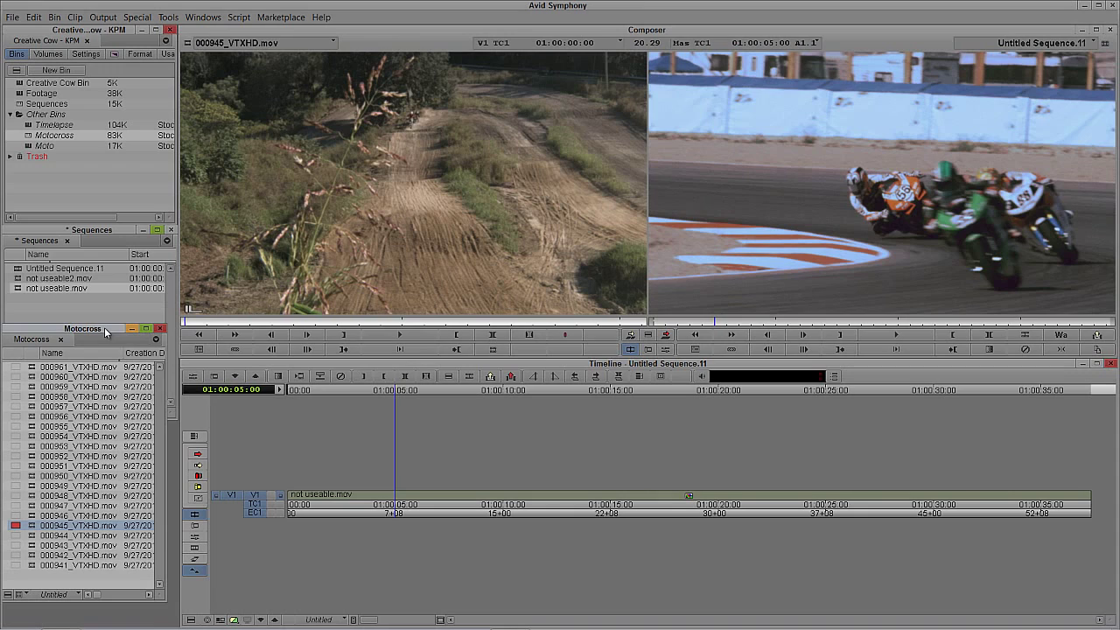
drag(388, 322, 516, 321)
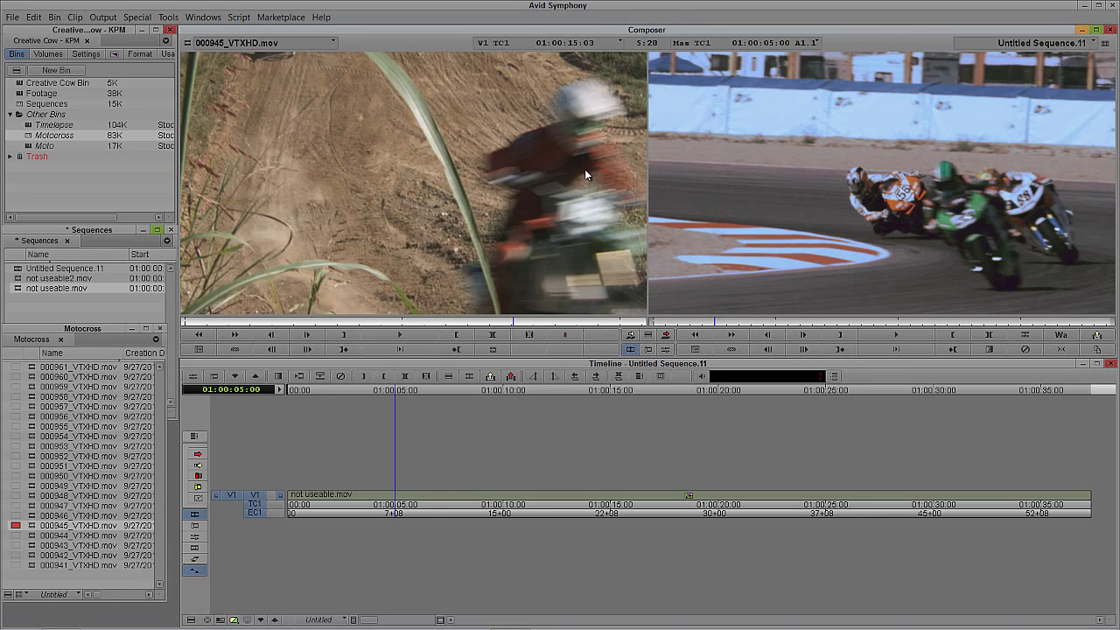
Clear the current sequence from the record monitor and load not useable2.mov as the source clip
click(1064, 42)
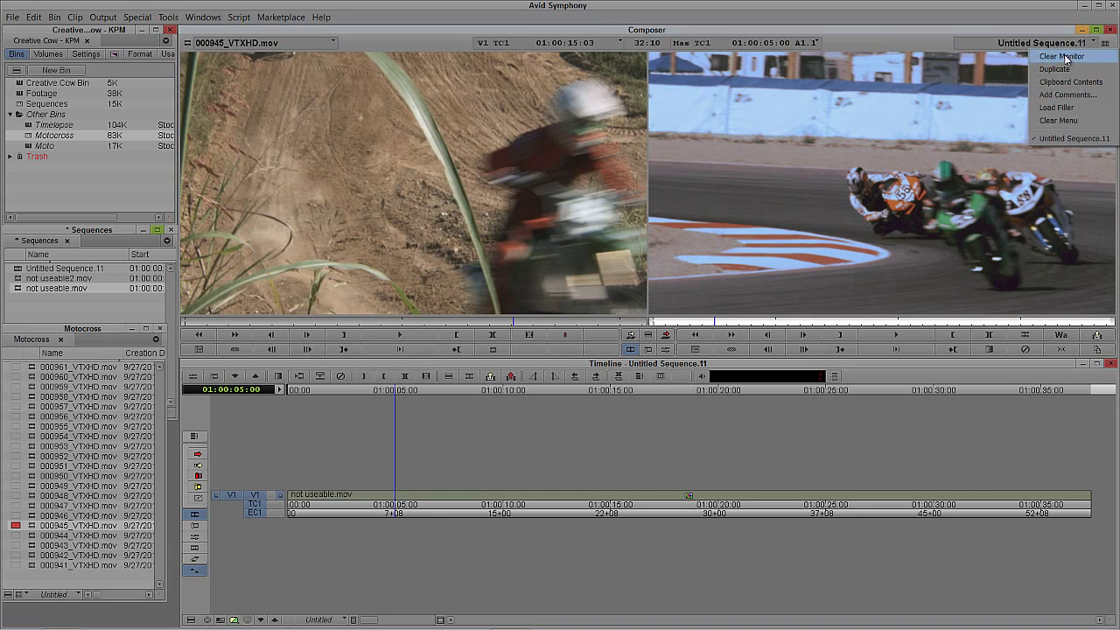
click(1064, 54)
click(83, 315)
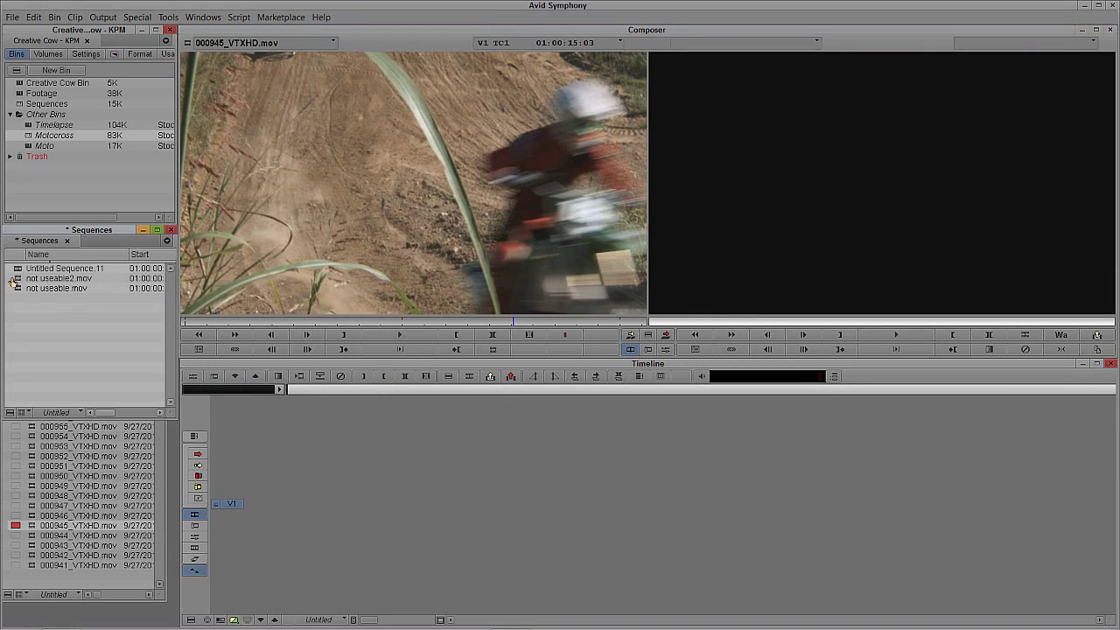
double_click(14, 282)
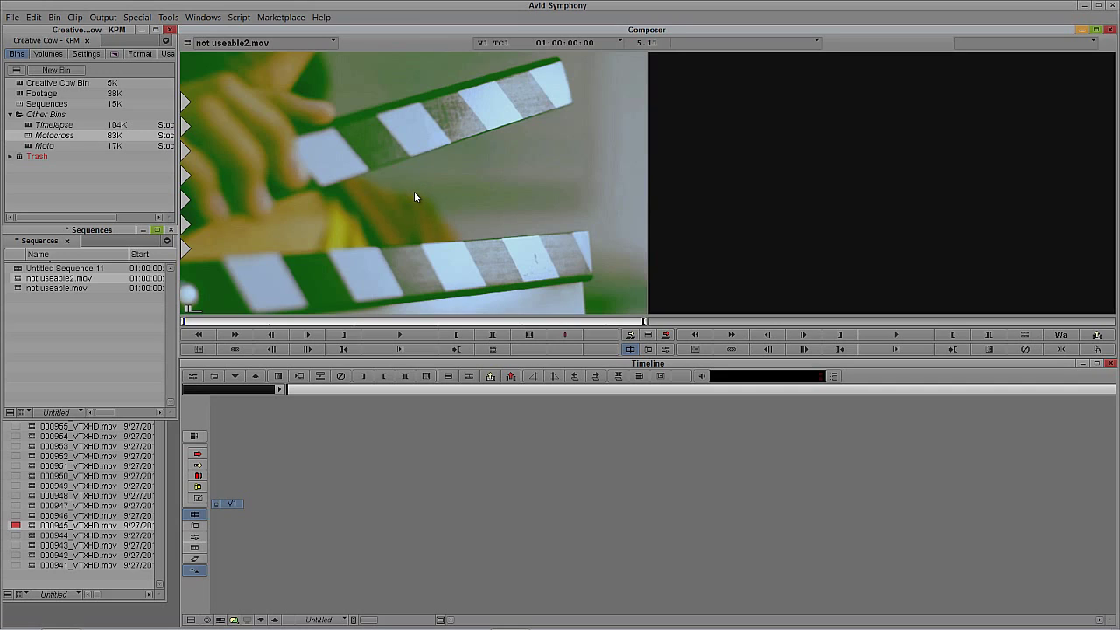
Splice the whole clapperboard clip into a new sequence and park the playhead at 01:00:02:15
key(v)
click(559, 400)
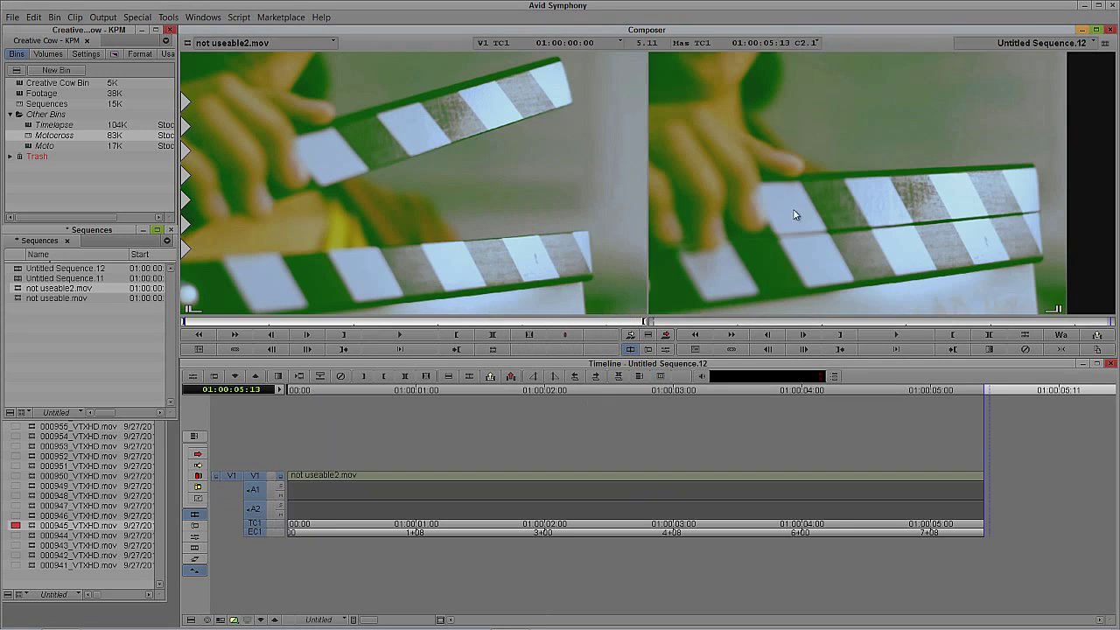
click(611, 484)
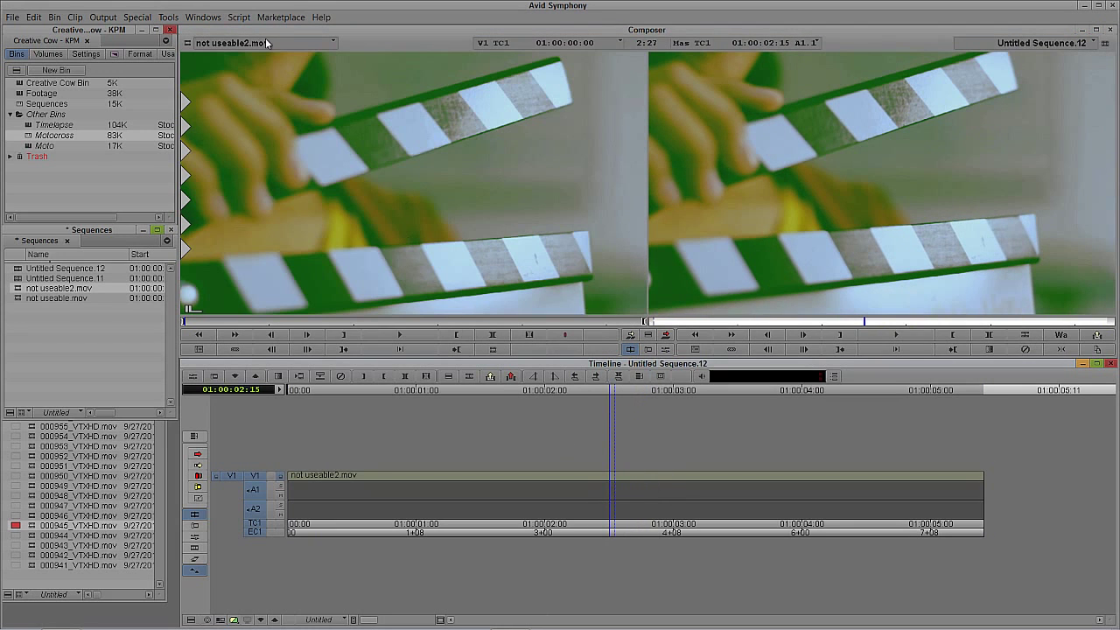
Switch to the Color Correction workspace and neutralize the shadow hue offset by sampling a dark stripe on the lower clapperboard bar
click(203, 16)
mouse_move(201, 31)
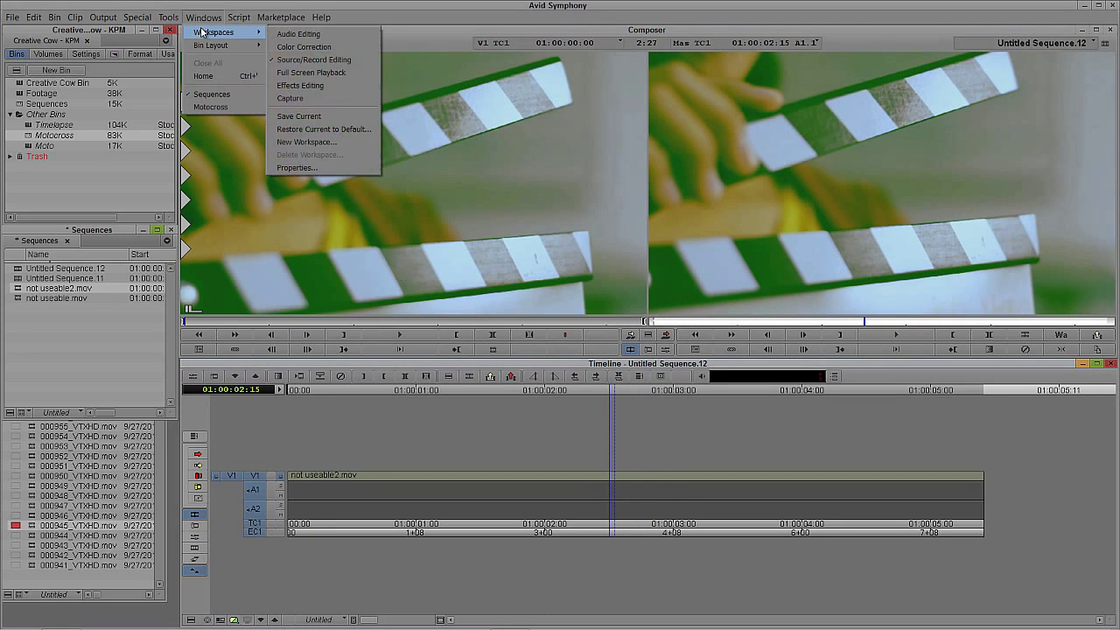
click(304, 46)
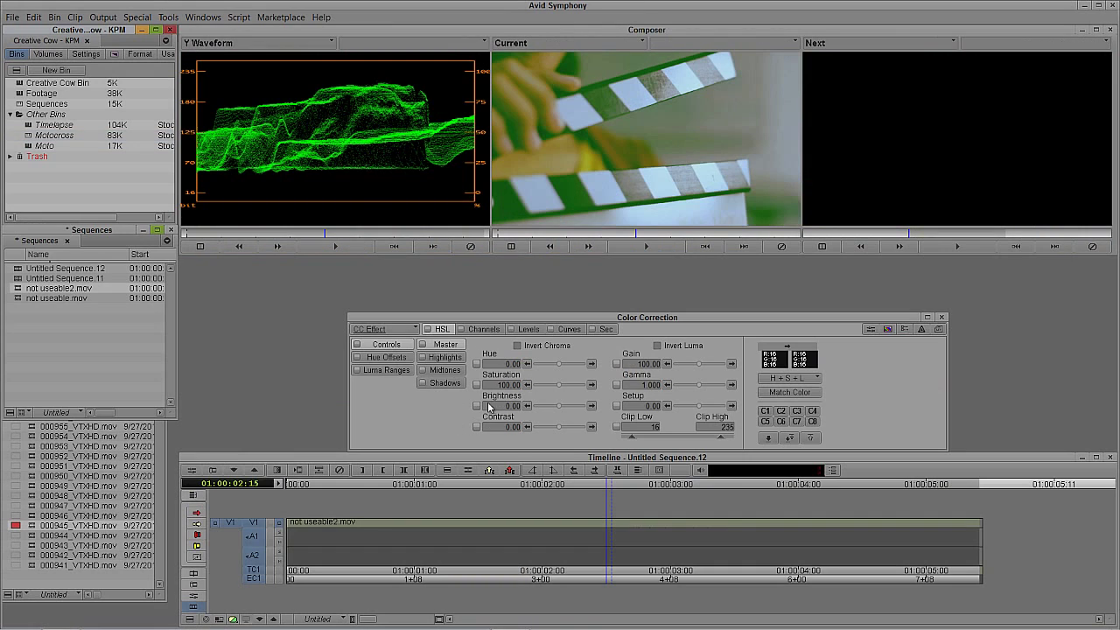
click(386, 358)
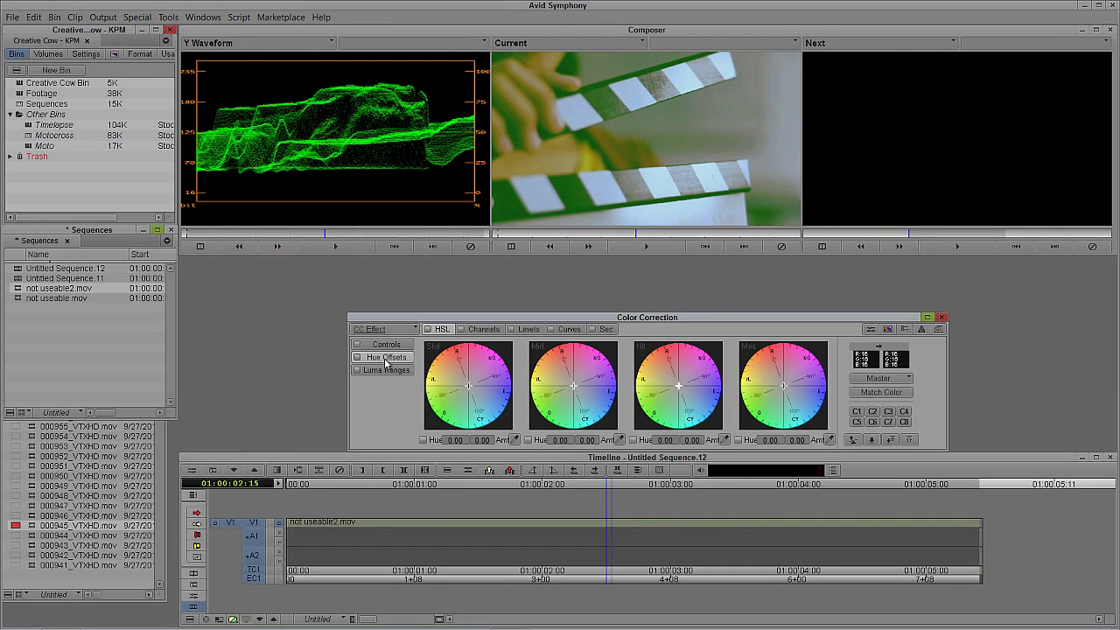
click(514, 442)
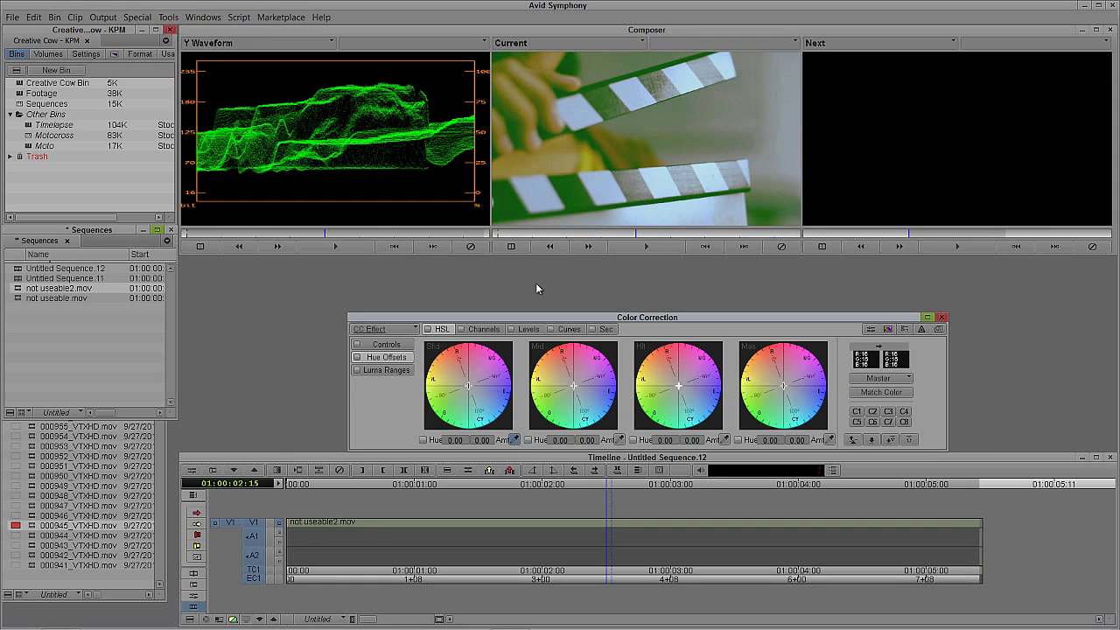
click(516, 195)
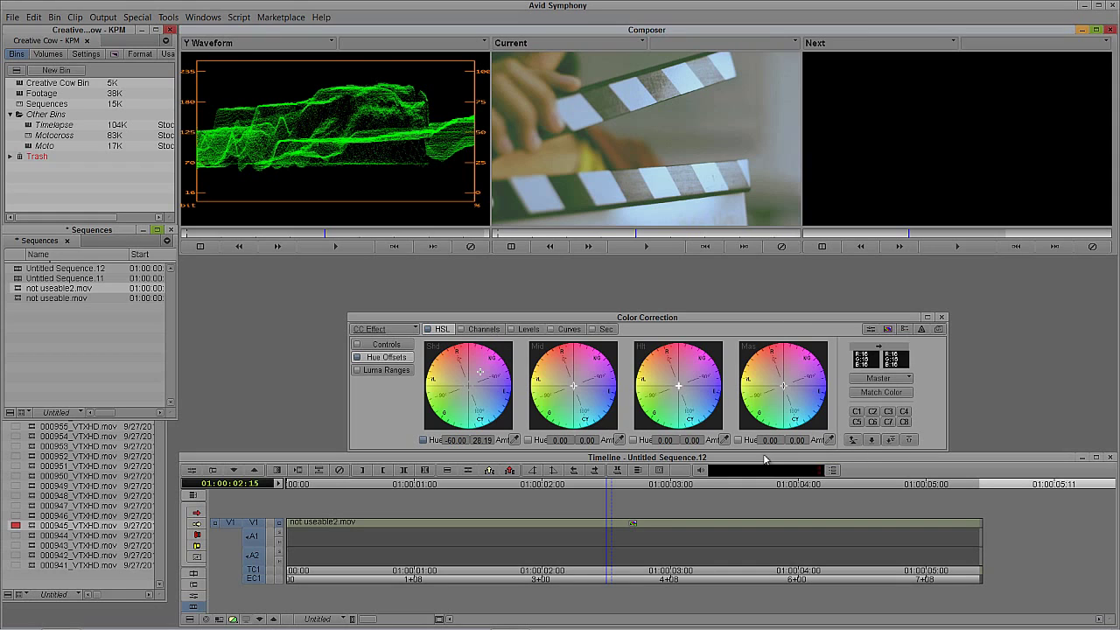
Neutralize the highlight hue offset from a white stripe on the upper bar and the midtone offset from the gray background
mouse_move(783, 386)
mouse_down()
mouse_move(782, 406)
mouse_move(783, 380)
mouse_move(766, 379)
mouse_move(765, 392)
mouse_move(784, 399)
mouse_move(797, 379)
mouse_move(775, 371)
mouse_move(800, 374)
mouse_move(795, 397)
mouse_move(759, 377)
mouse_move(790, 398)
mouse_move(778, 400)
mouse_move(792, 374)
mouse_up()
alt+click(791, 375)
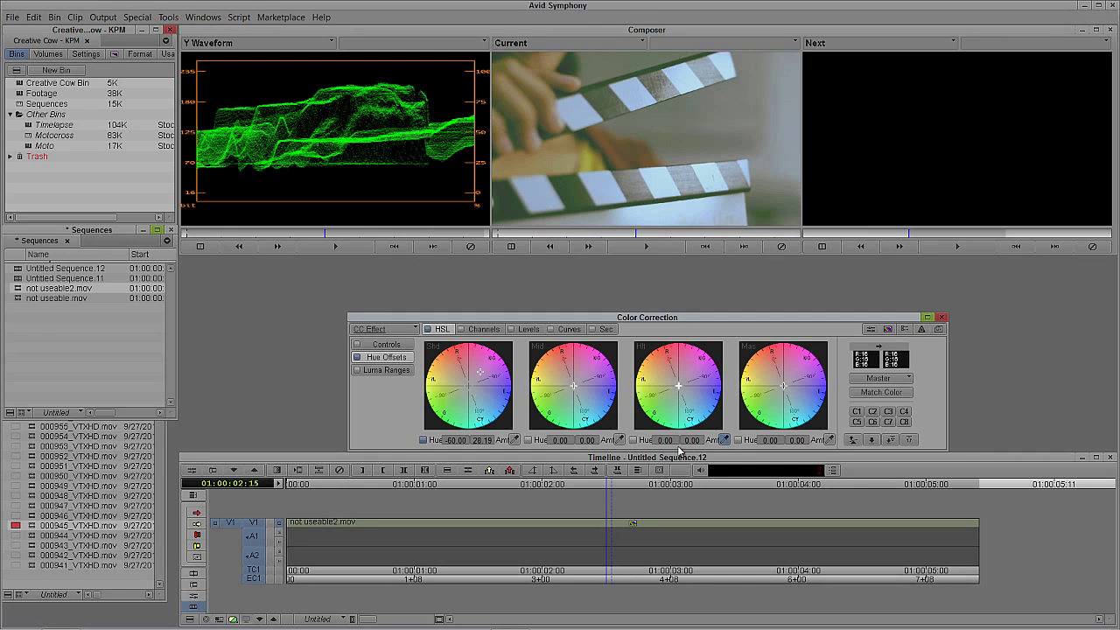
click(682, 72)
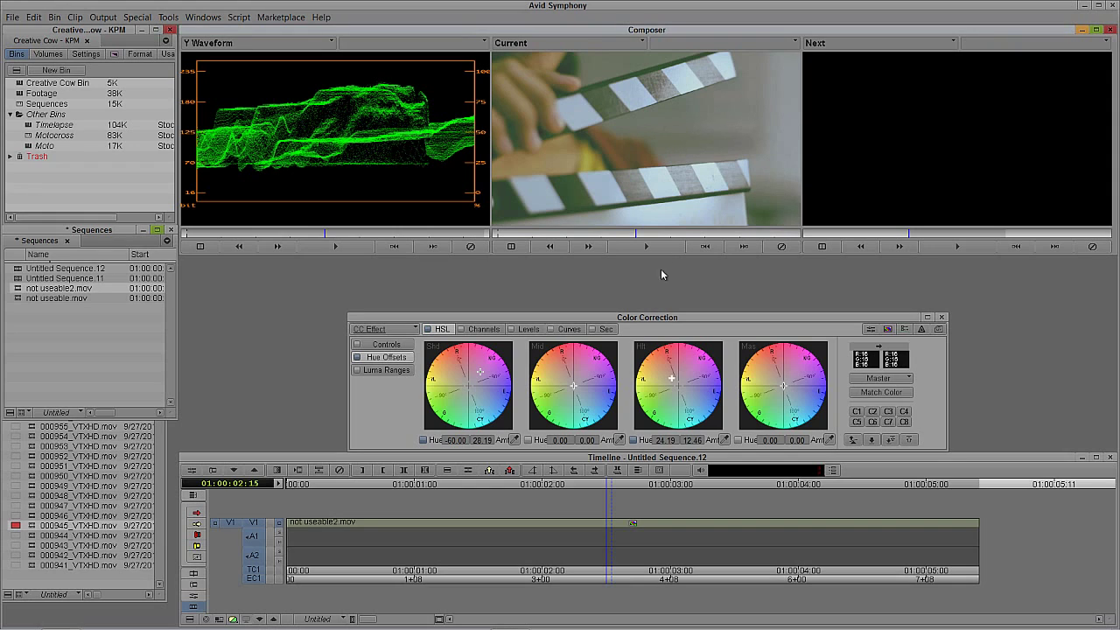
click(620, 439)
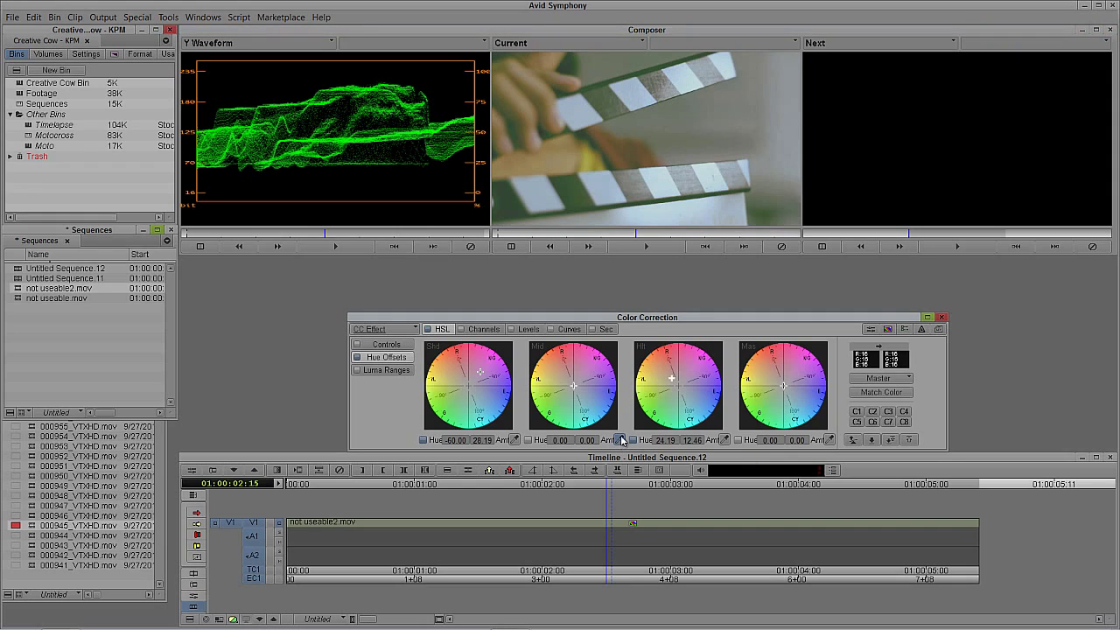
click(679, 109)
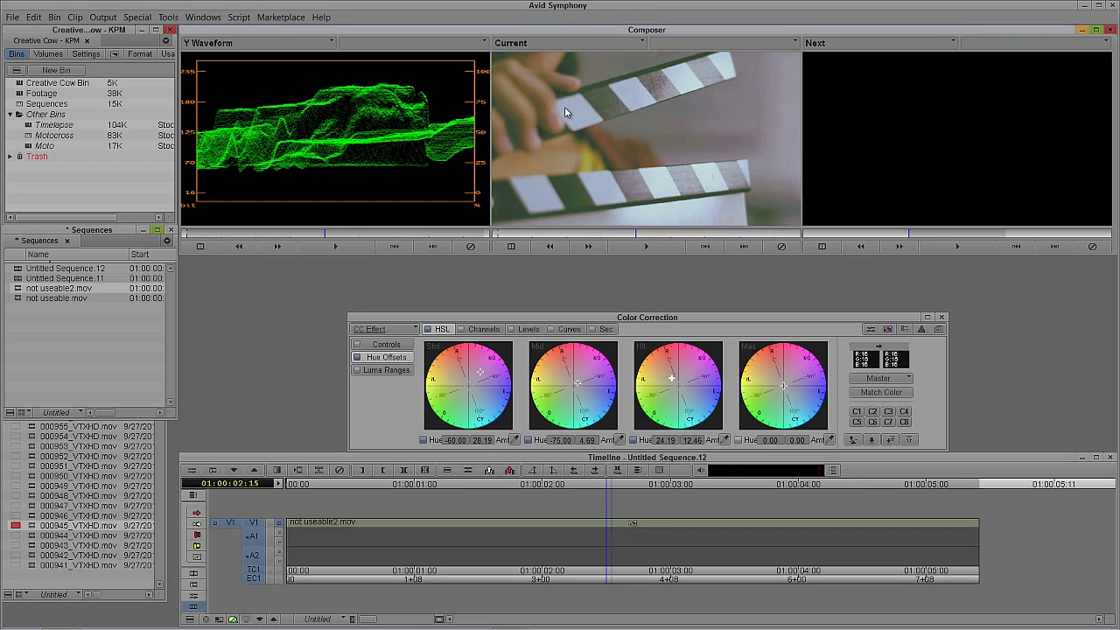
In the HSL master controls, set Setup to -5, Gamma to about 0.864 and Gain to about 108.86
click(382, 345)
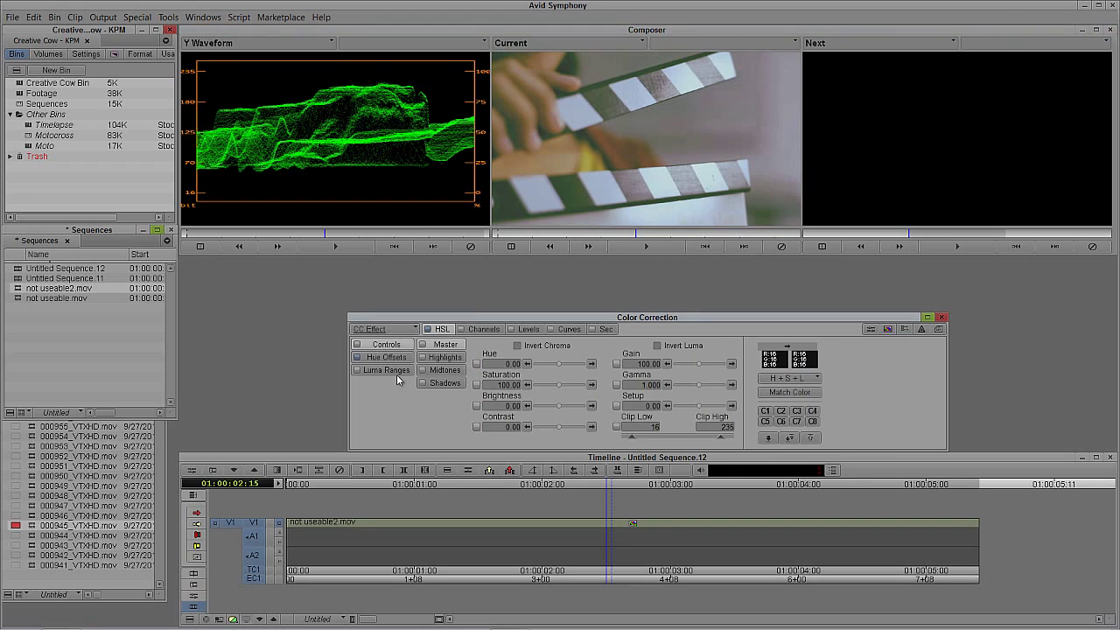
click(655, 406)
key(BackSpace)
text(5)
key(Return)
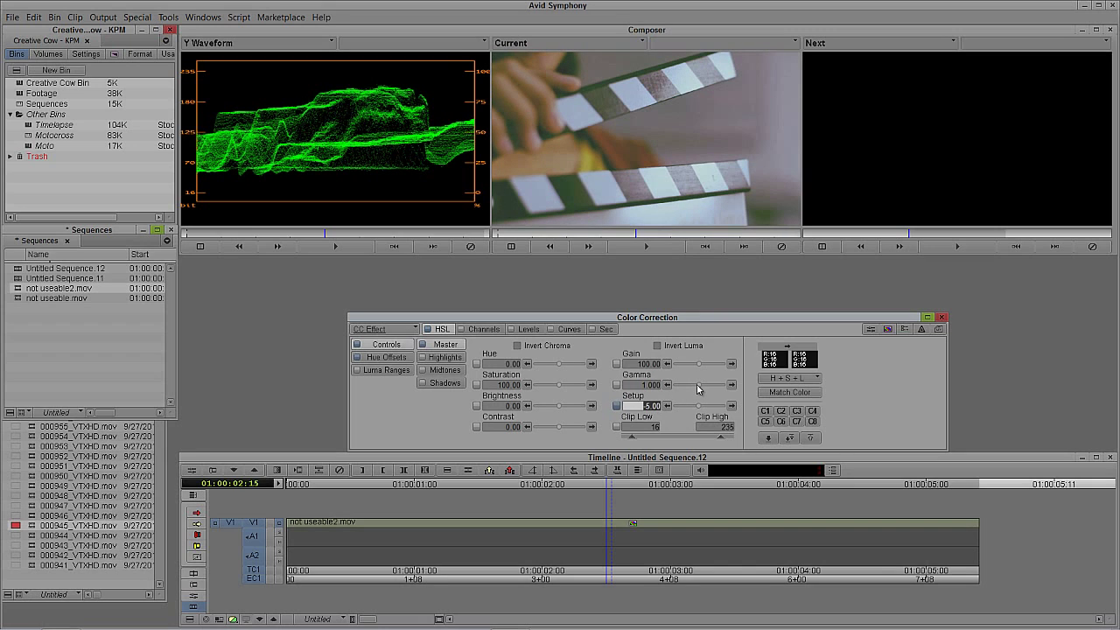
drag(698, 388, 699, 390)
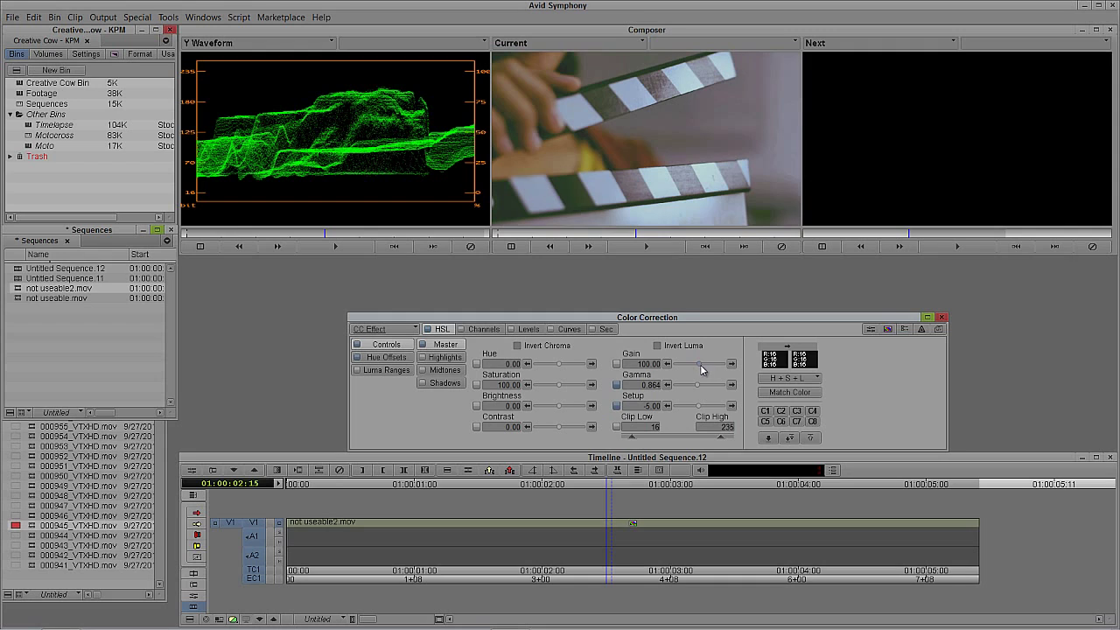
drag(699, 365, 703, 370)
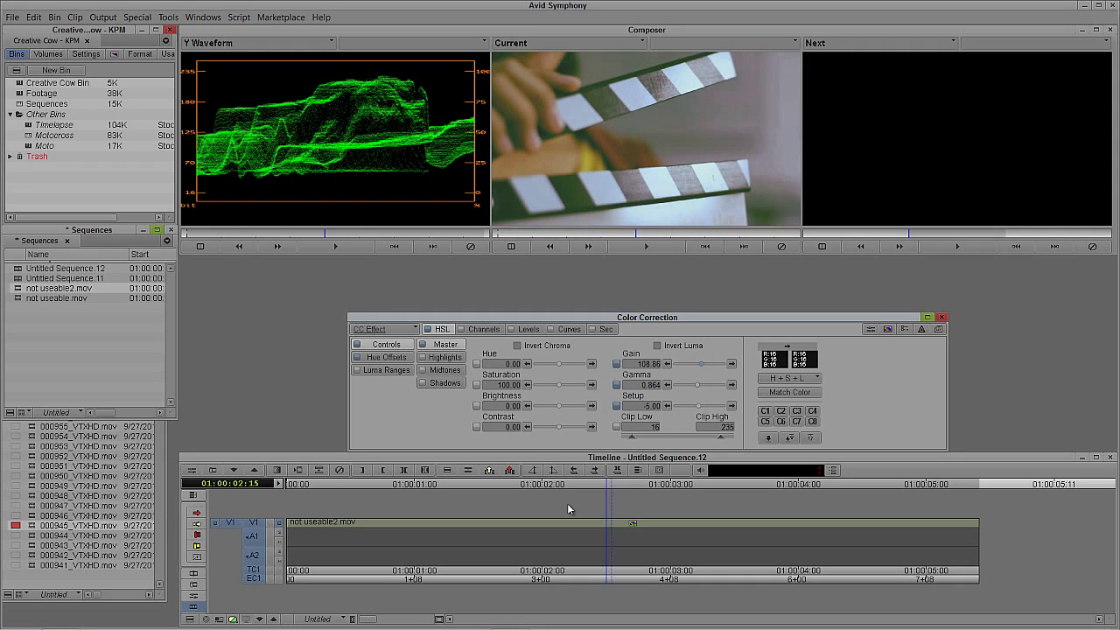
Return to source/record editing and scrub the corrected sequence back to 01:00:00:11 beside the original clip
key(ctrl+shift+1)
click(585, 529)
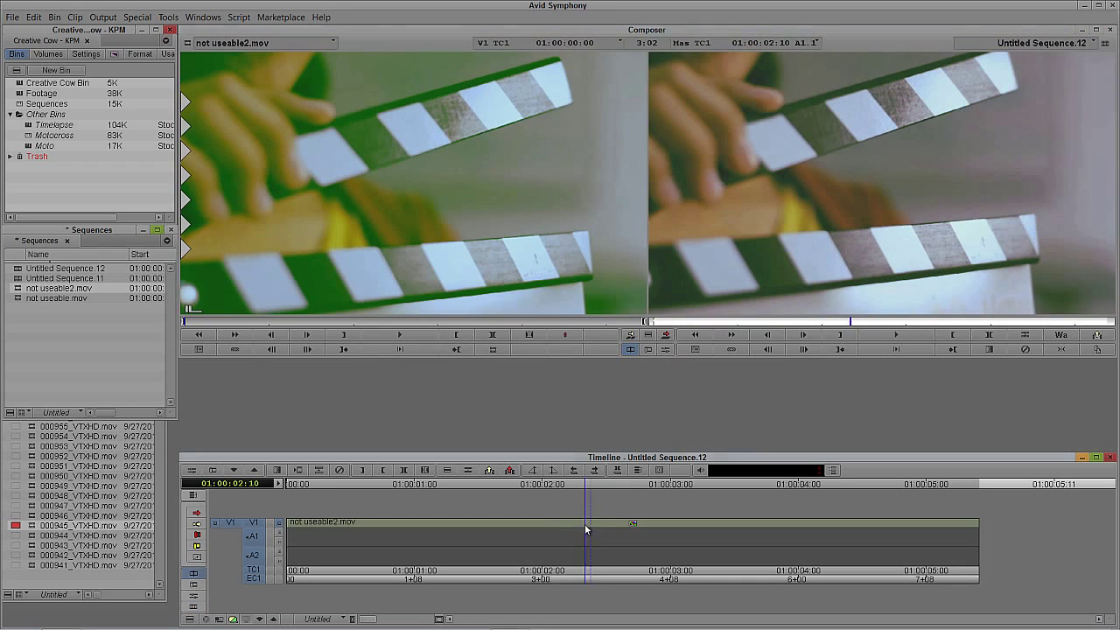
drag(586, 530, 336, 534)
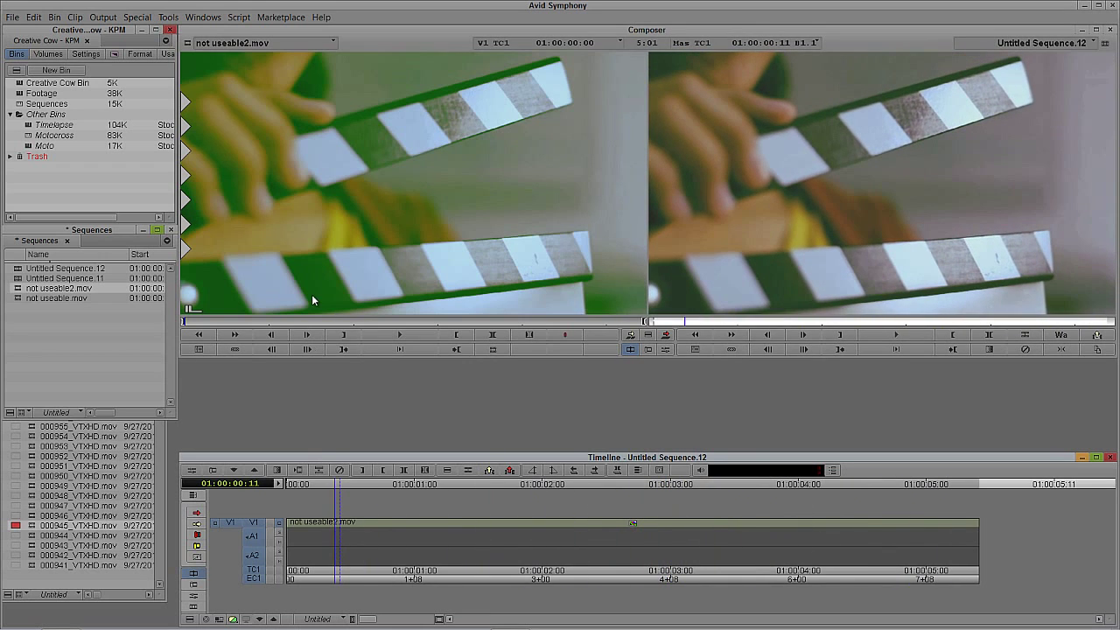
Cue both the original clapperboard clip and the corrected sequence to 01:00:05:00 to compare the same frame
click(311, 295)
text(500)
key(Return)
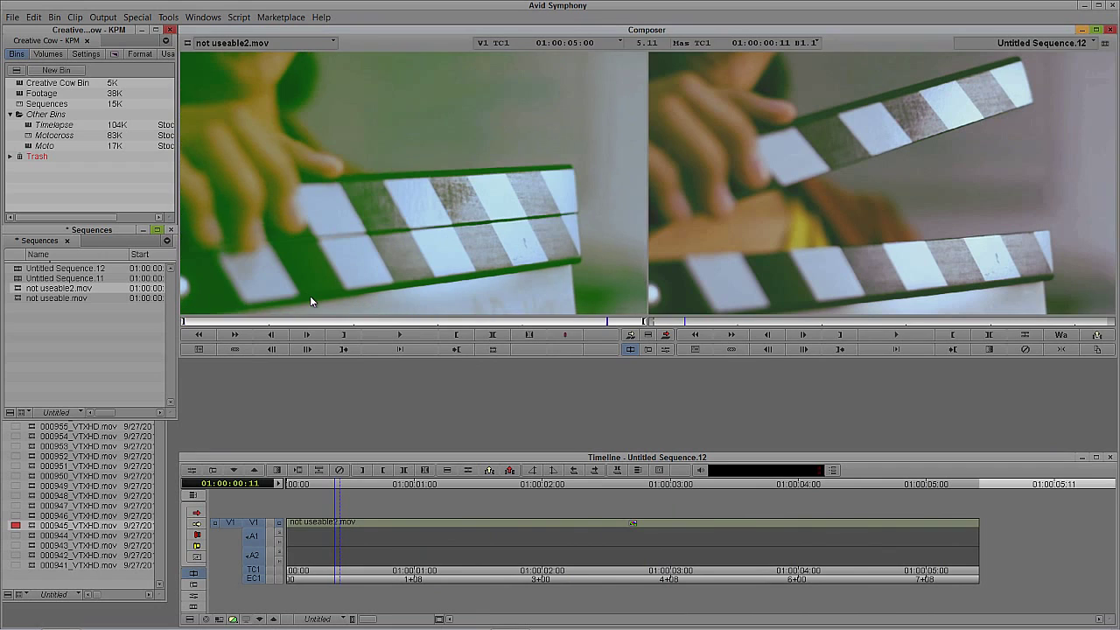
drag(337, 530, 254, 525)
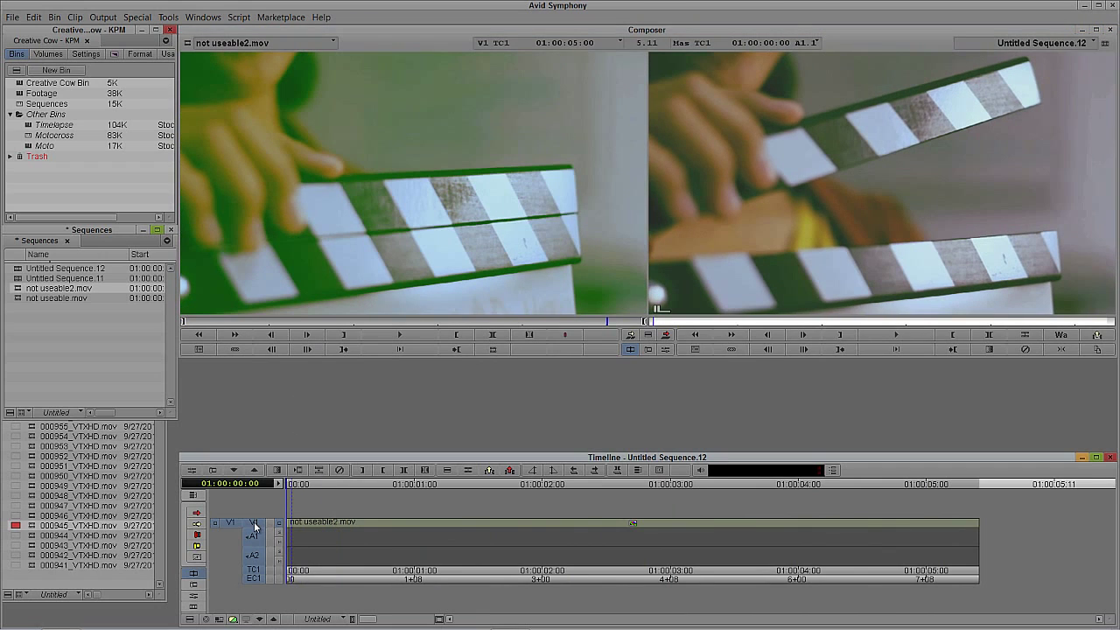
text(+500)
key(Return)
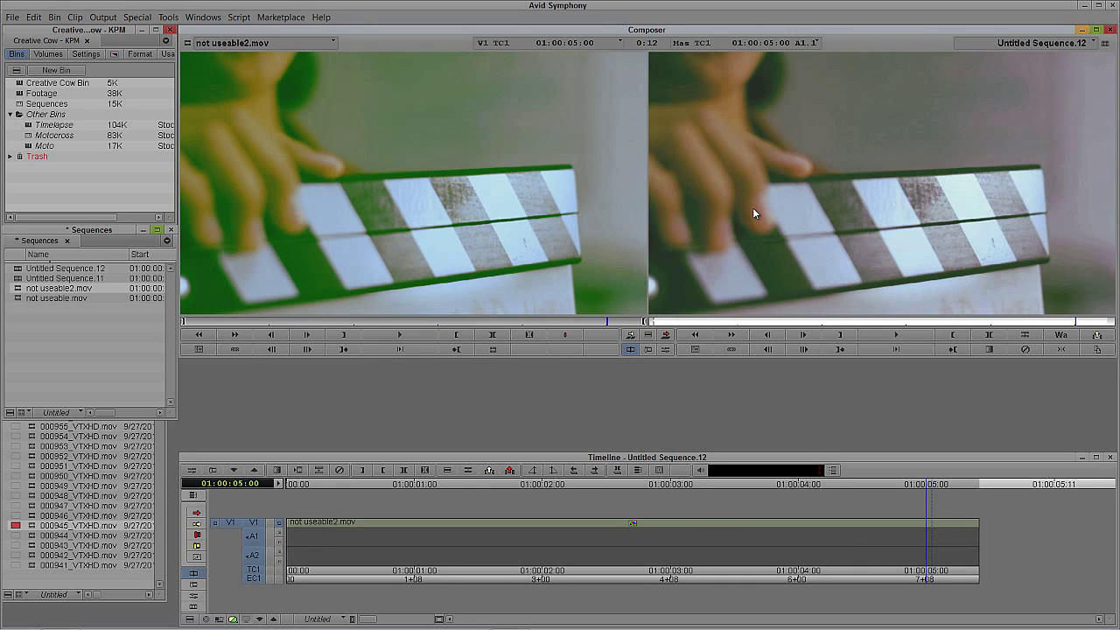
Return to the Color Correction workspace and bring up the clapperboard clip's hue offset wheels
click(203, 17)
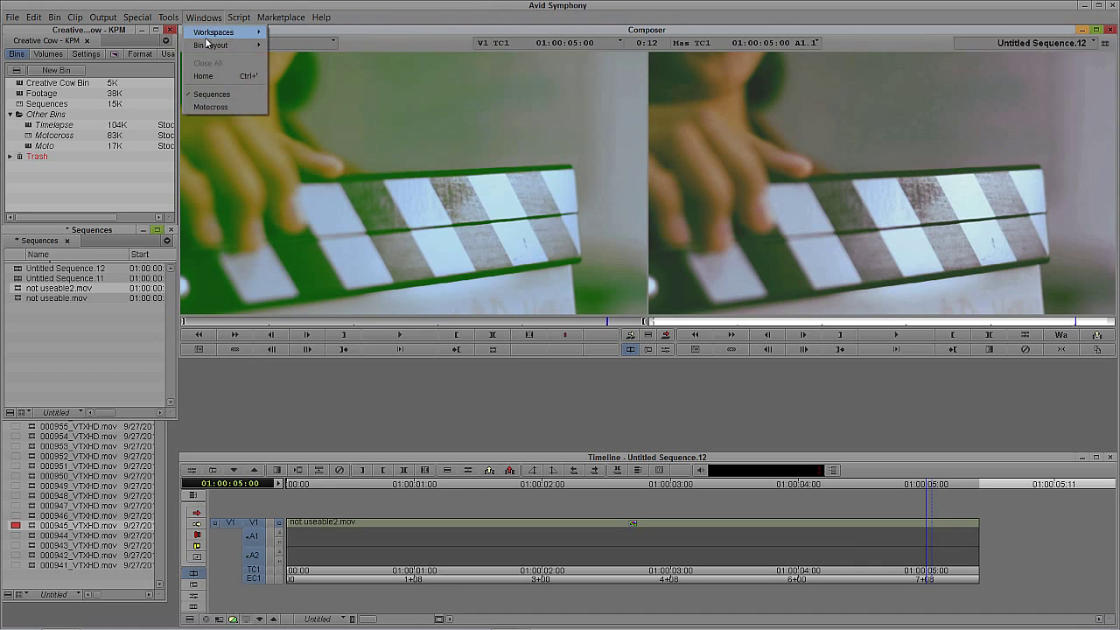
mouse_move(229, 32)
click(302, 46)
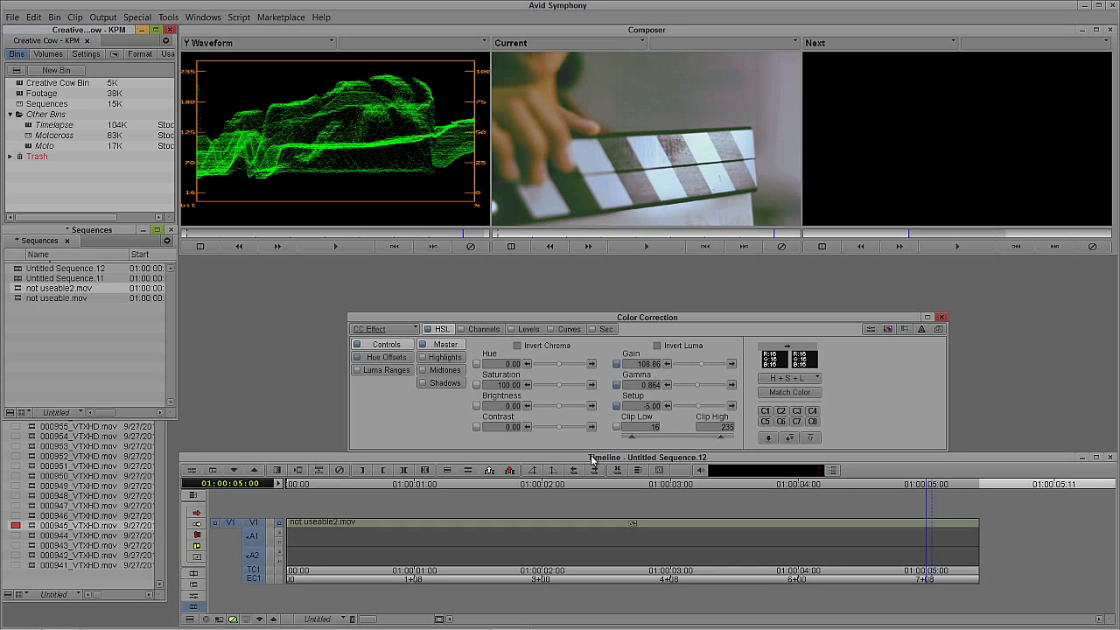
click(387, 359)
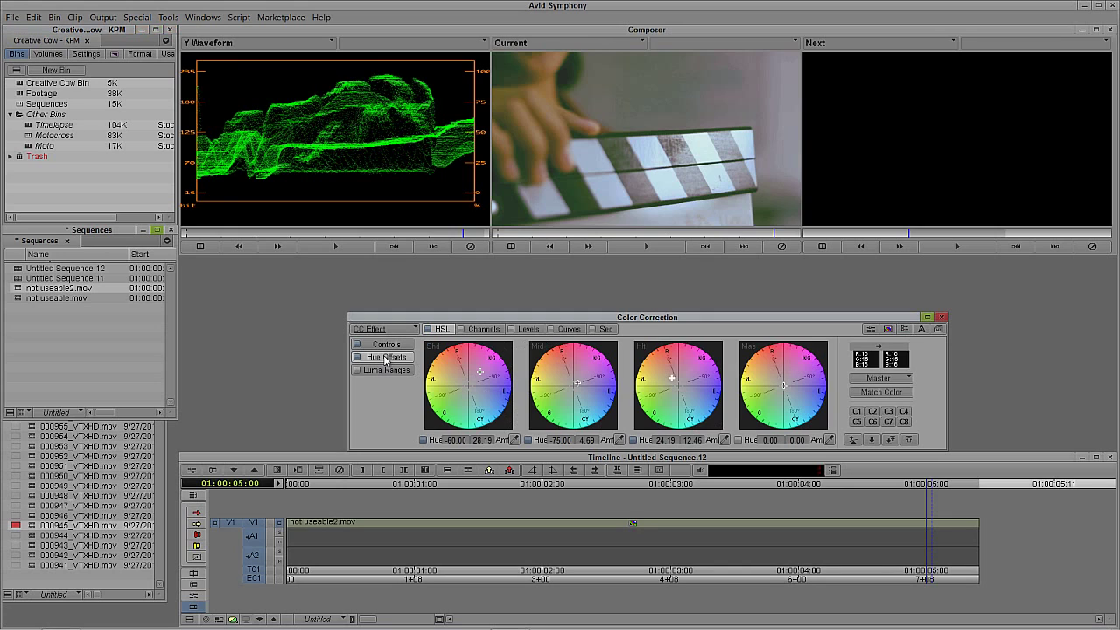